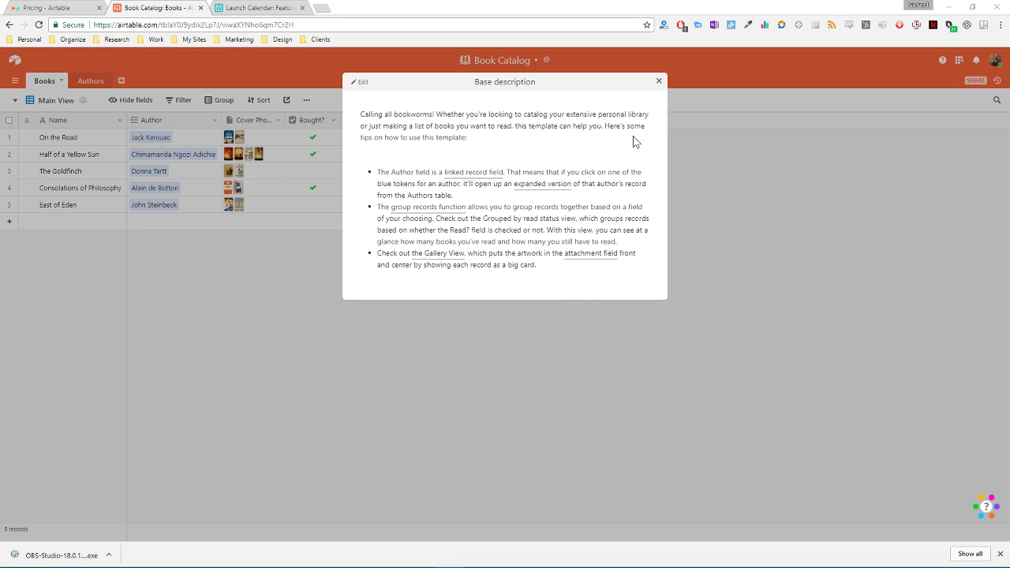
{"action": "left_click", "coordinate": [659, 82]}
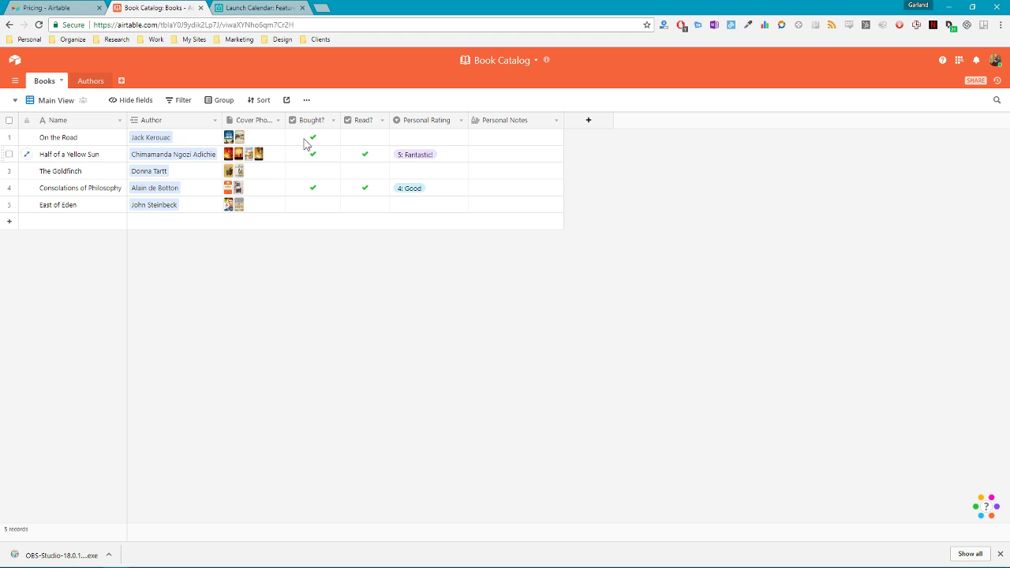
{"action": "left_click", "coordinate": [215, 121]}
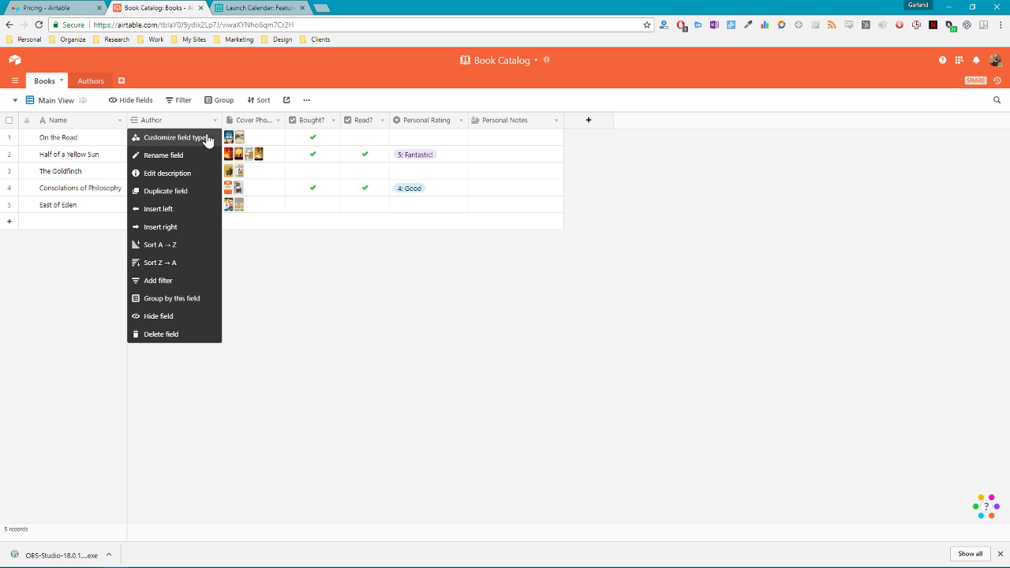
{"action": "left_click", "coordinate": [206, 138]}
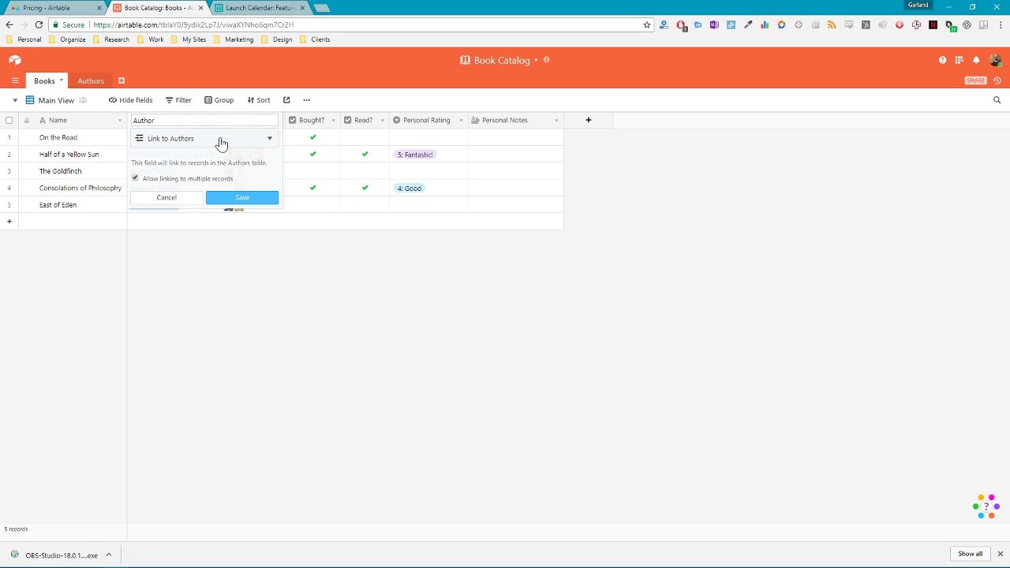
{"action": "left_click", "coordinate": [221, 143]}
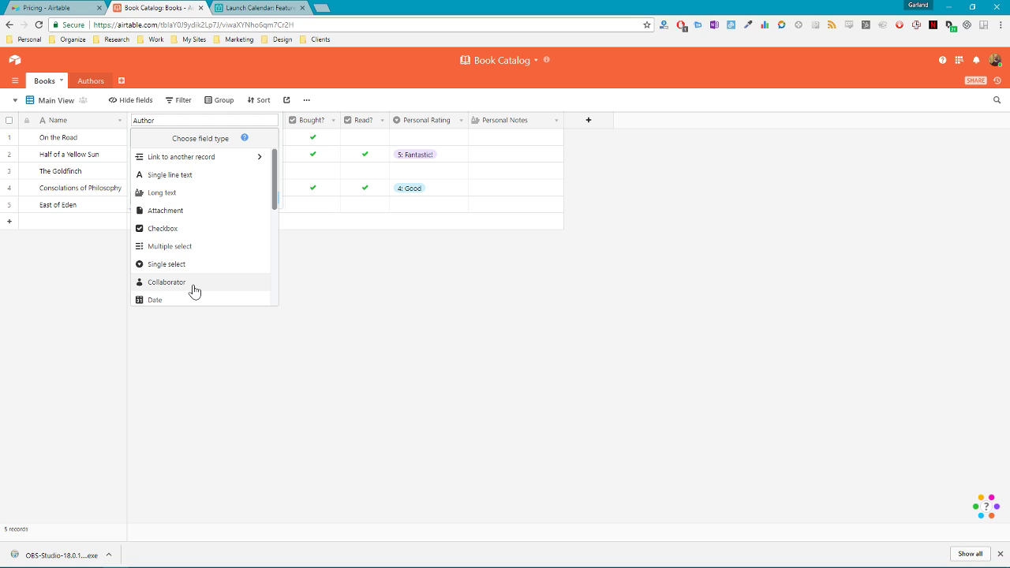
{"action": "scroll", "coordinate": [194, 288], "scroll_direction": "down", "scroll_amount": 1}
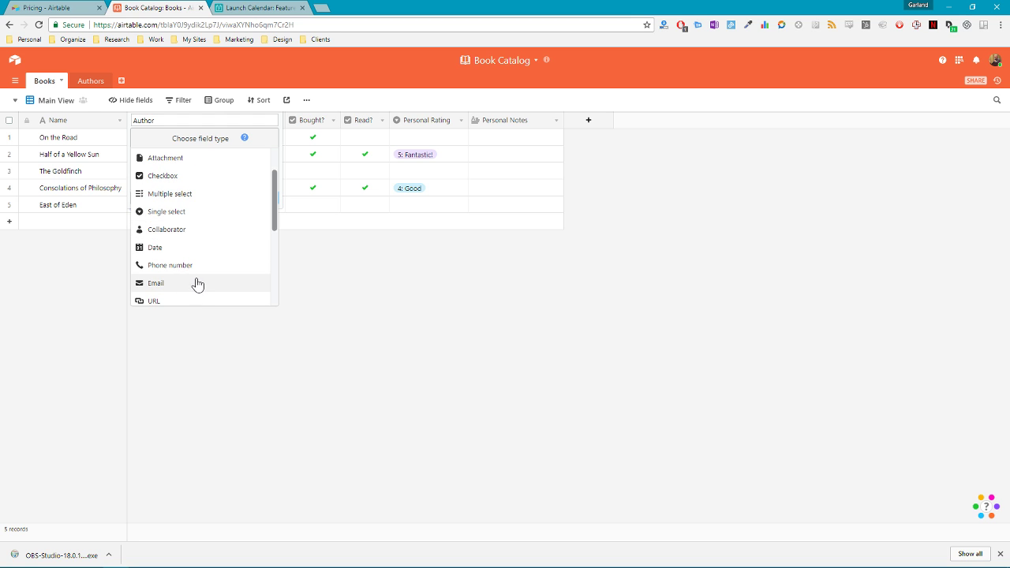
{"action": "scroll", "coordinate": [194, 284], "scroll_direction": "down", "scroll_amount": 2}
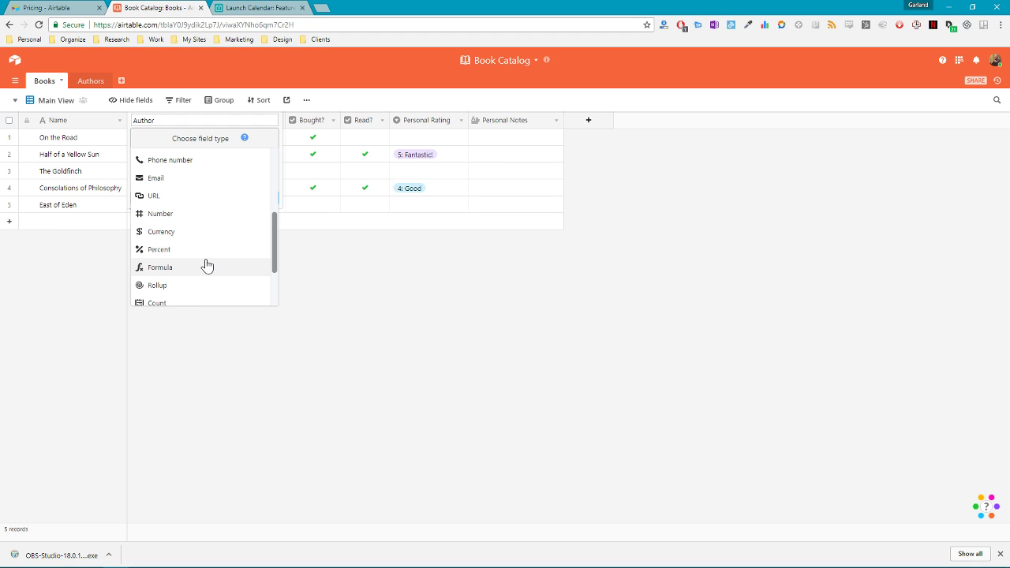
{"action": "scroll", "coordinate": [206, 265], "scroll_direction": "down", "scroll_amount": 2}
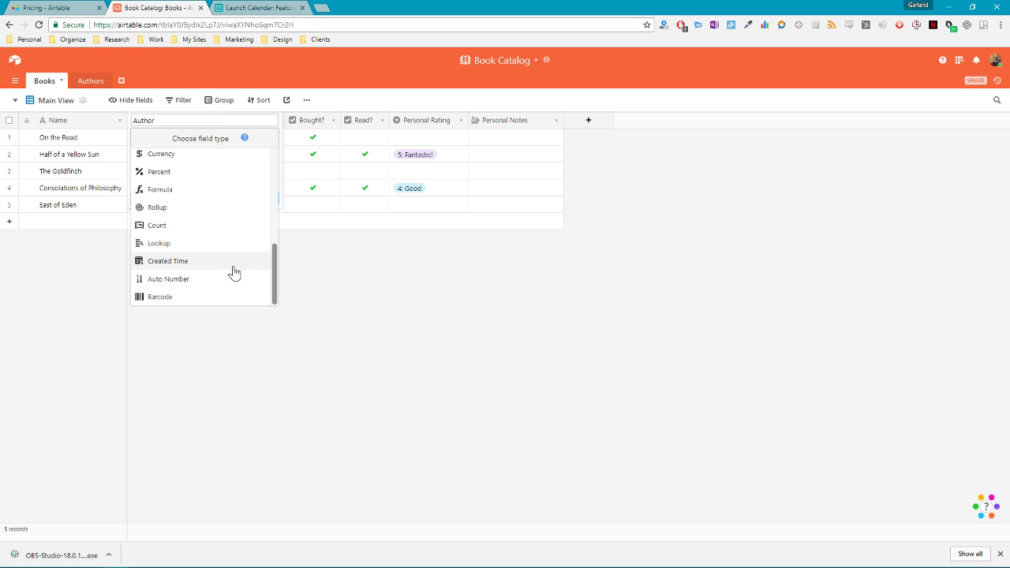
{"action": "left_click", "coordinate": [304, 254]}
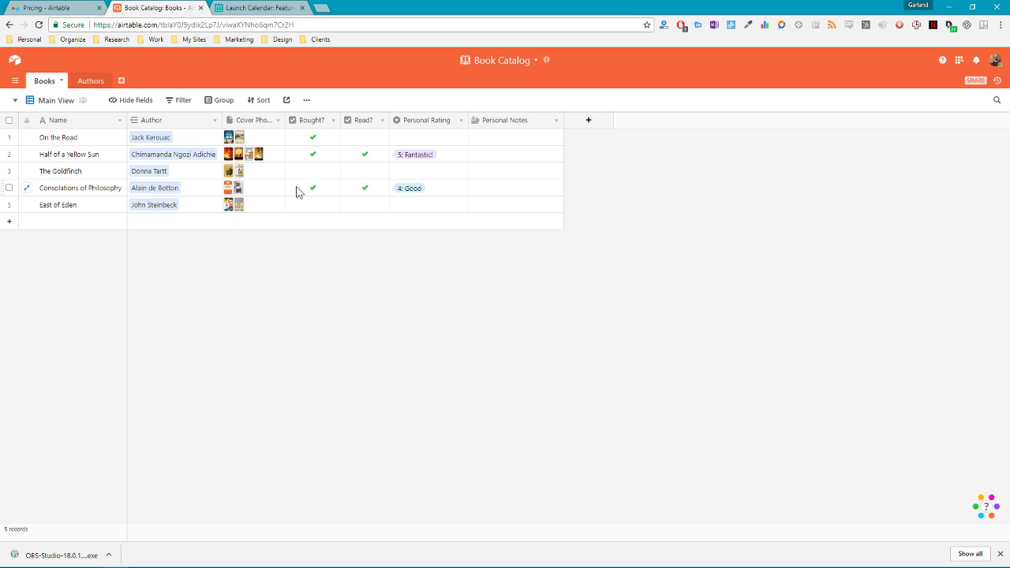
Add a 'Moby Dick' record to the Books table and tick its Bought? checkbox
{"action": "left_click", "coordinate": [318, 223]}
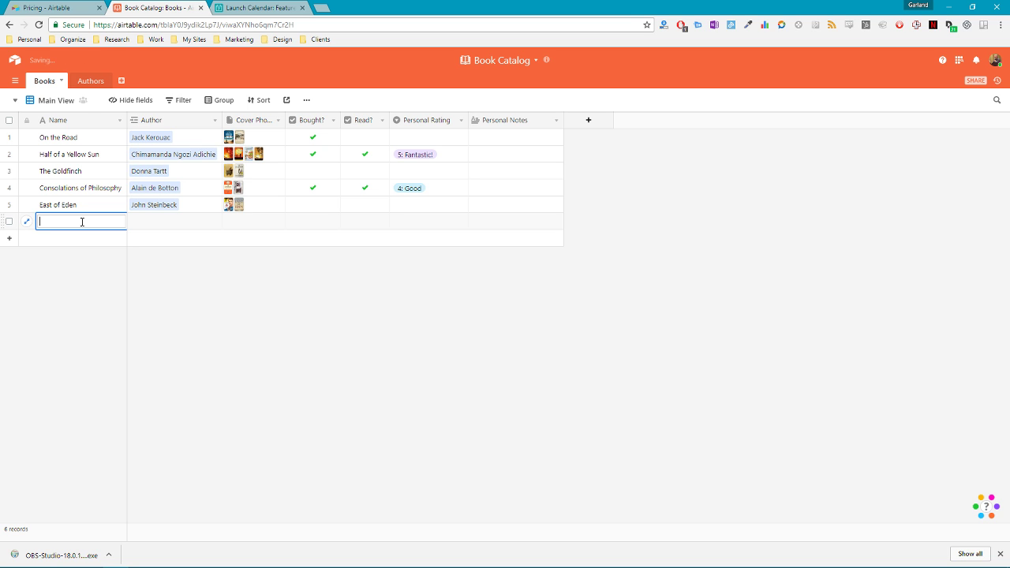
{"action": "type", "text": "Moby Dick"}
{"action": "key", "text": "Tab"}
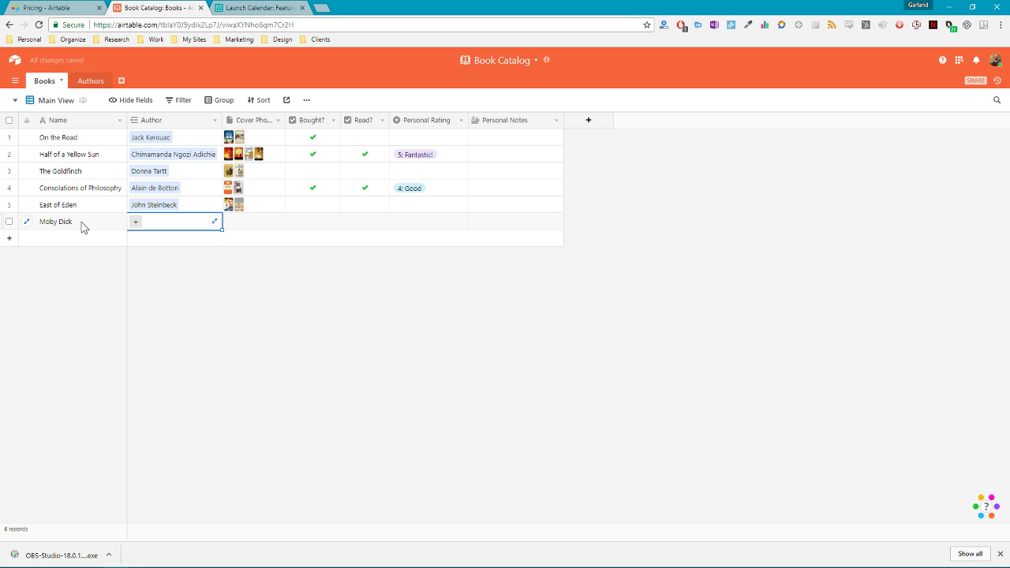
{"action": "left_click", "coordinate": [325, 221]}
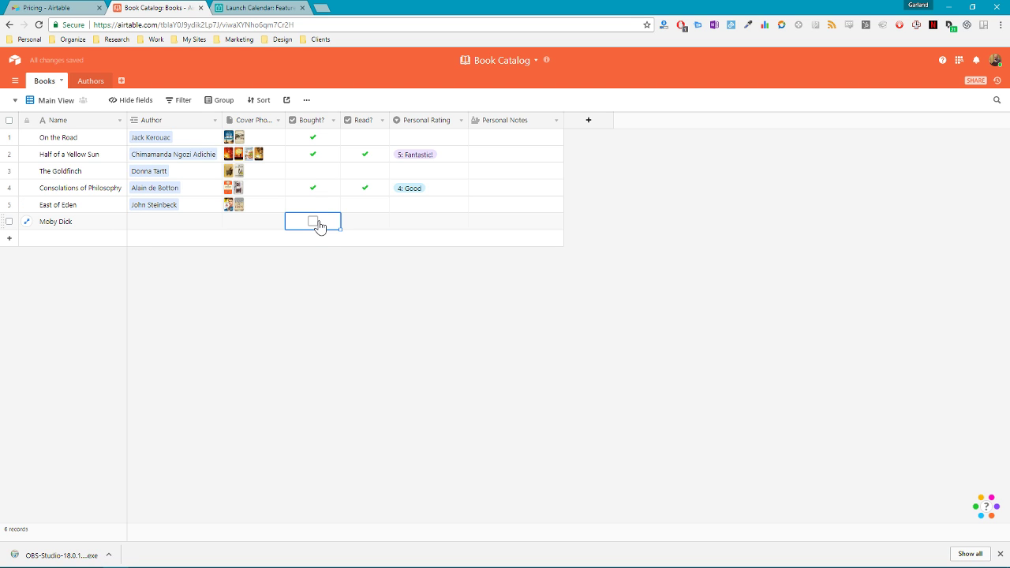
{"action": "left_click", "coordinate": [318, 224]}
{"action": "left_click", "coordinate": [371, 224]}
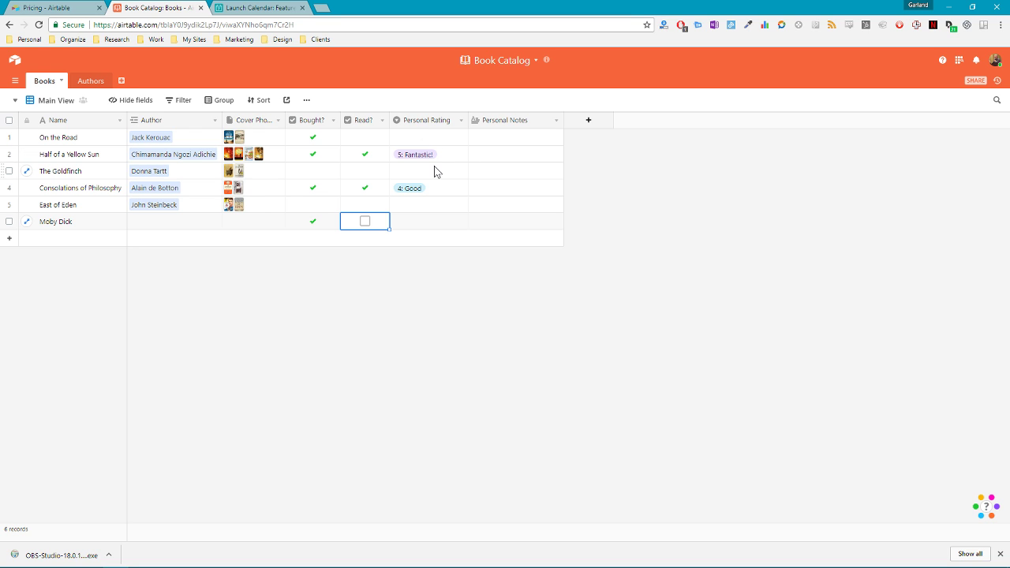
After checking the Authors table, create an empty Table 3 and return to Books
{"action": "left_click", "coordinate": [90, 84]}
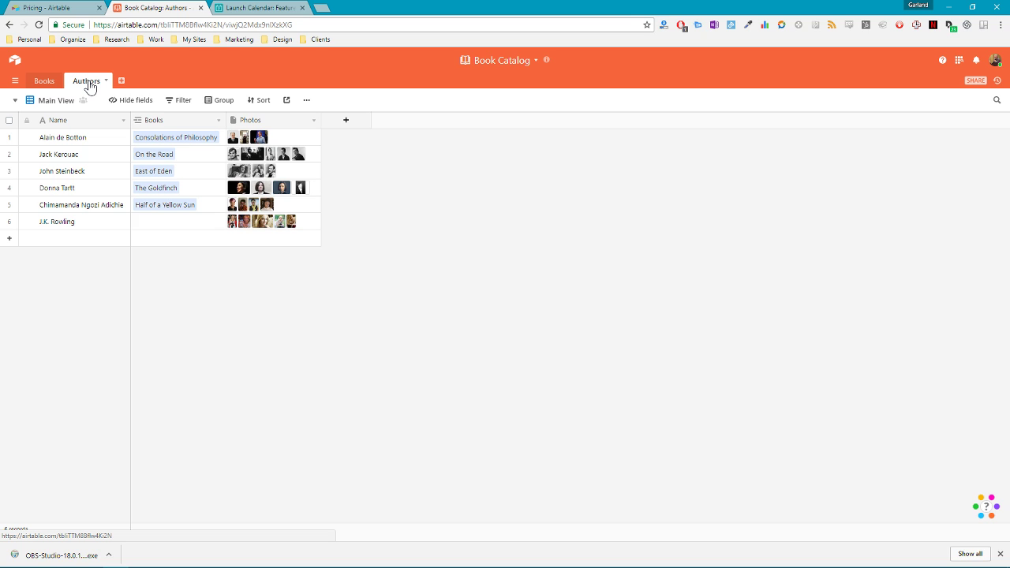
{"action": "left_click", "coordinate": [42, 83]}
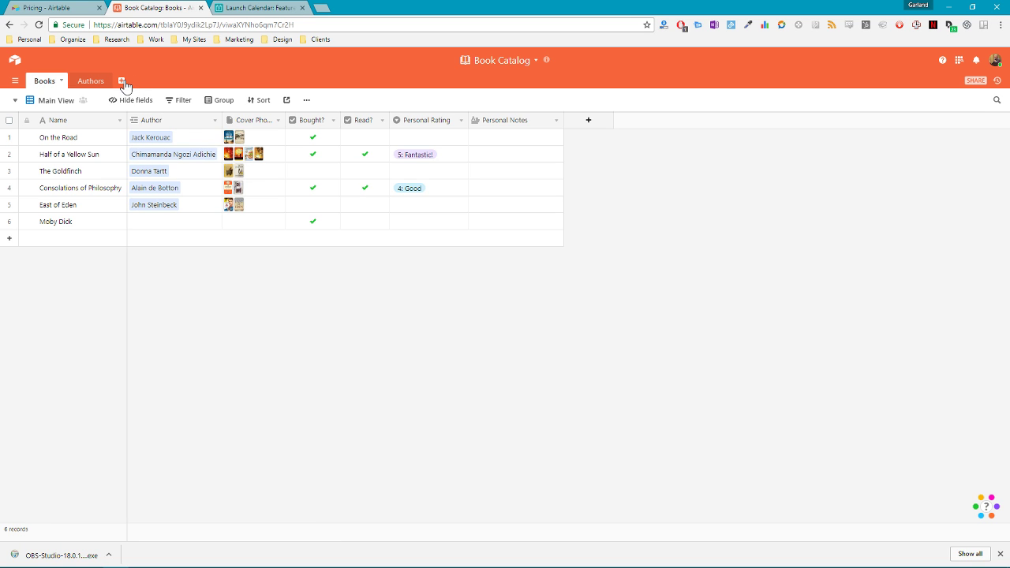
{"action": "left_click", "coordinate": [122, 82]}
{"action": "left_click", "coordinate": [137, 98]}
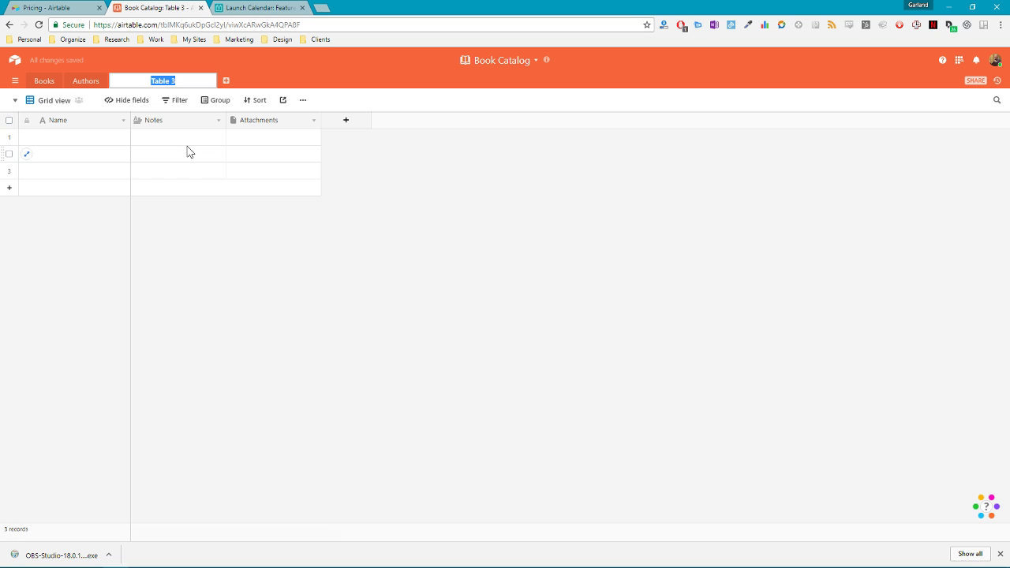
{"action": "left_click", "coordinate": [50, 84]}
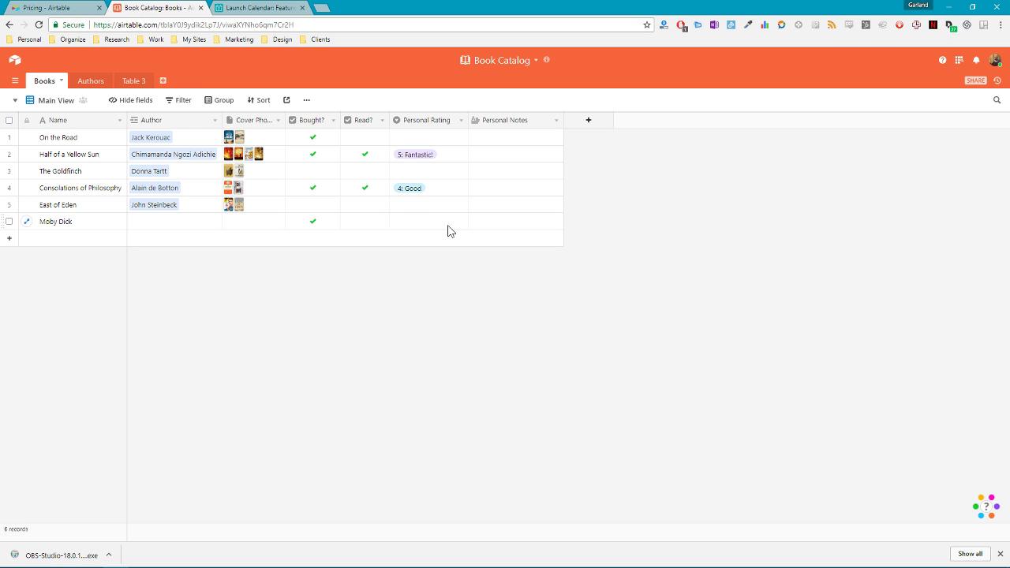
{"action": "left_click", "coordinate": [976, 81]}
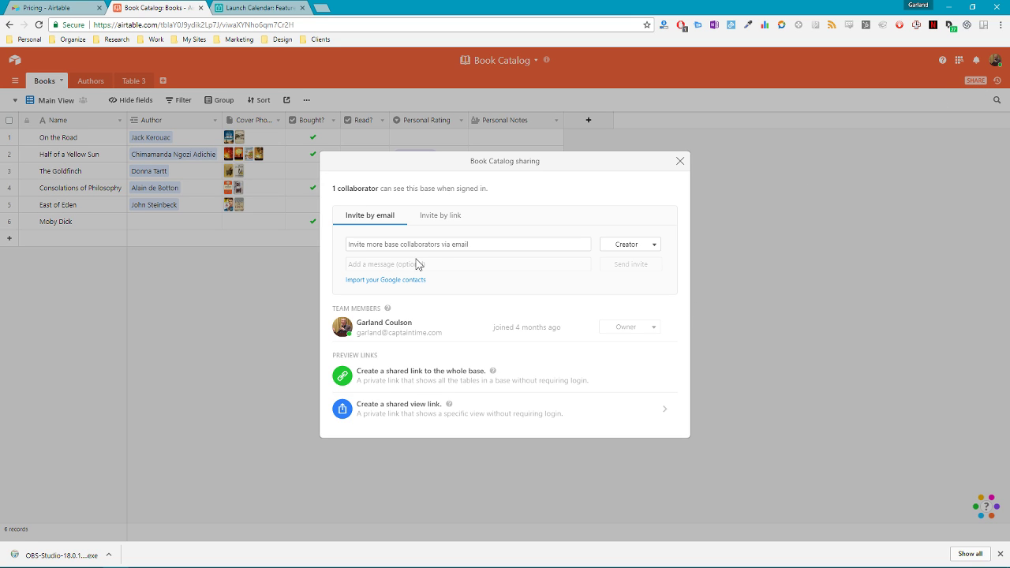
{"action": "left_click", "coordinate": [638, 251]}
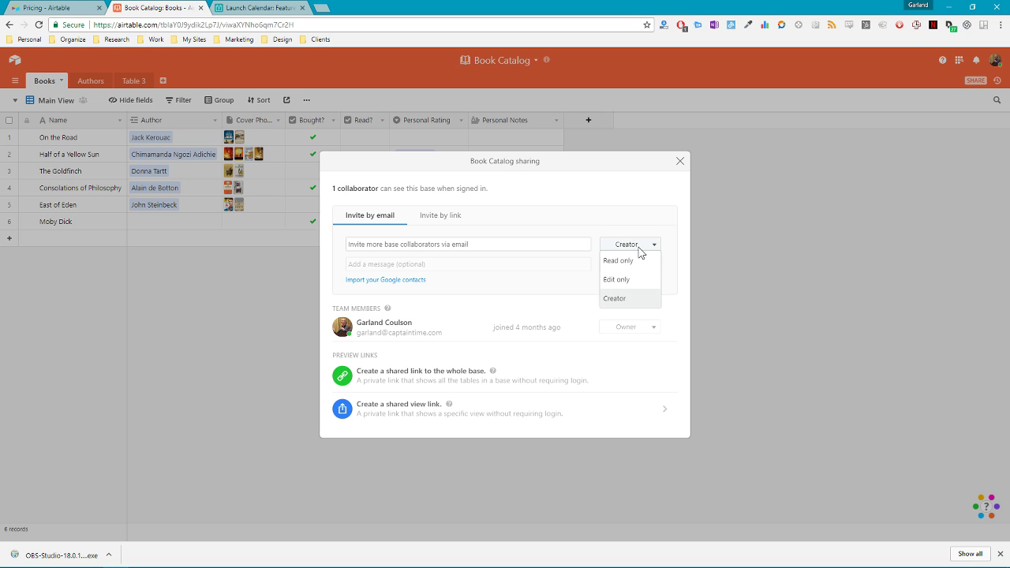
{"action": "left_click", "coordinate": [590, 220]}
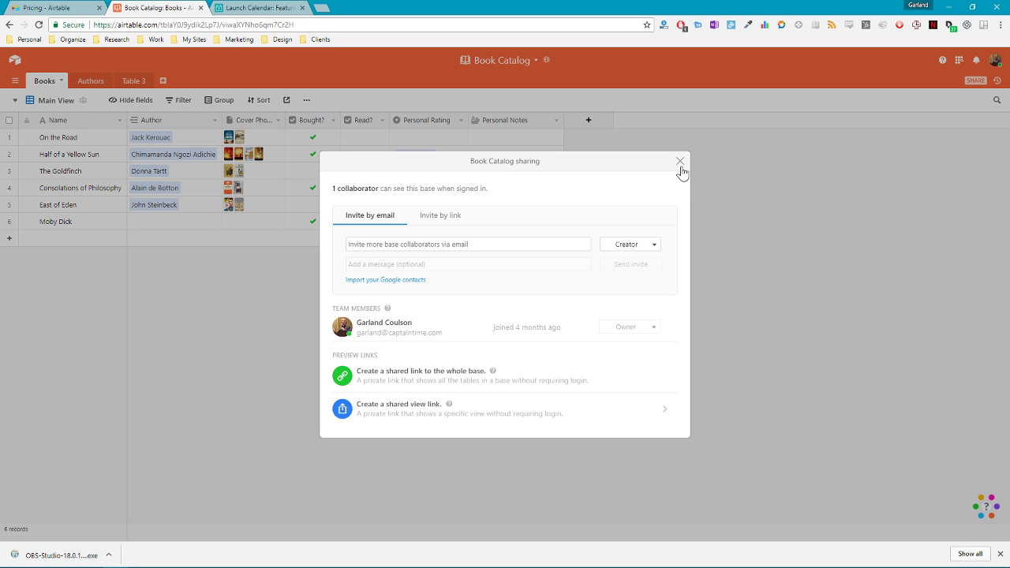
{"action": "left_click", "coordinate": [679, 163]}
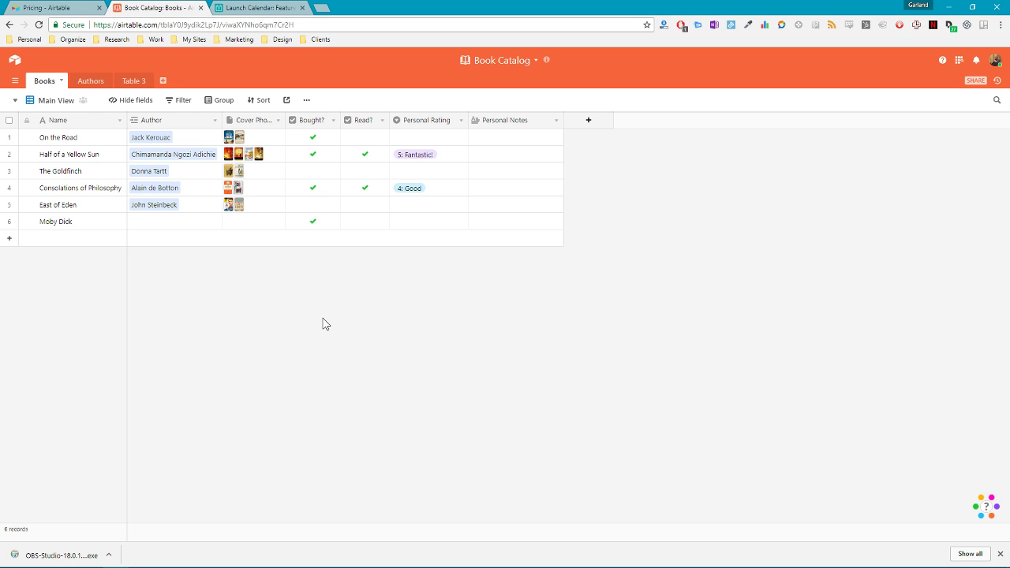
Switch to the Launch Calendar base and scan the Features grid sideways
{"action": "left_click", "coordinate": [254, 8]}
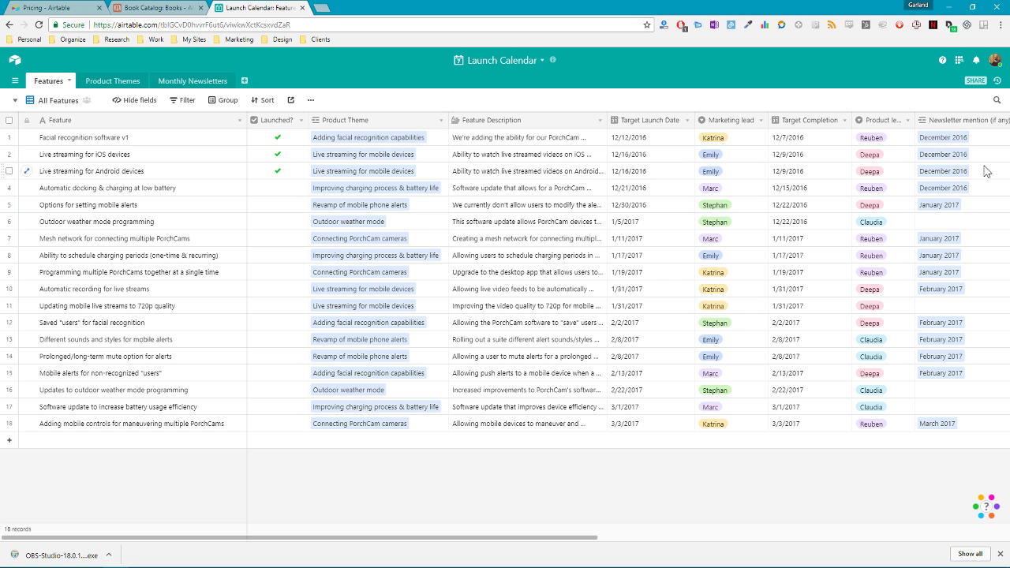
{"action": "left_click_drag", "start_coordinate": [636, 539], "coordinate": [970, 535]}
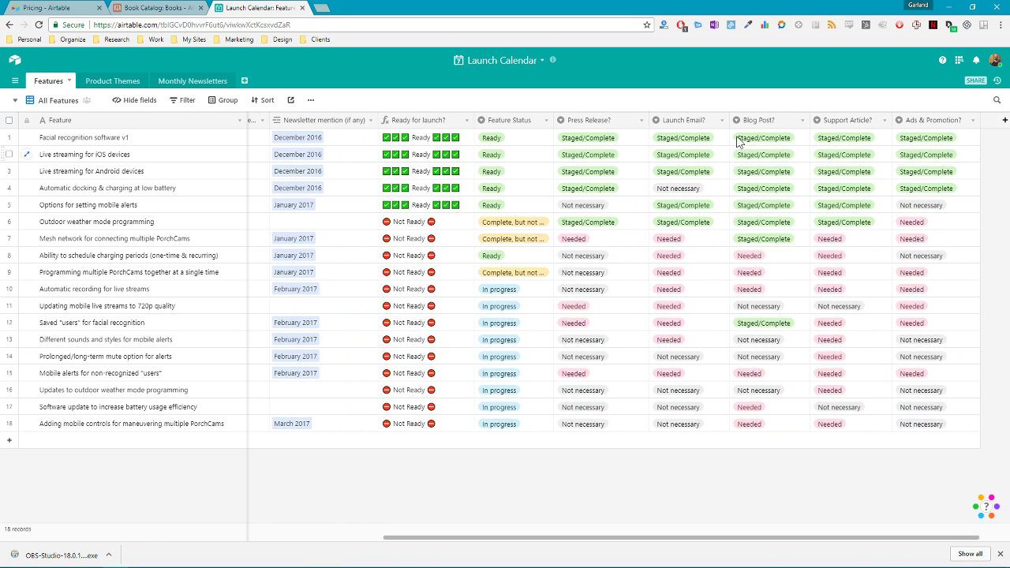
{"action": "left_click_drag", "start_coordinate": [842, 541], "coordinate": [449, 563]}
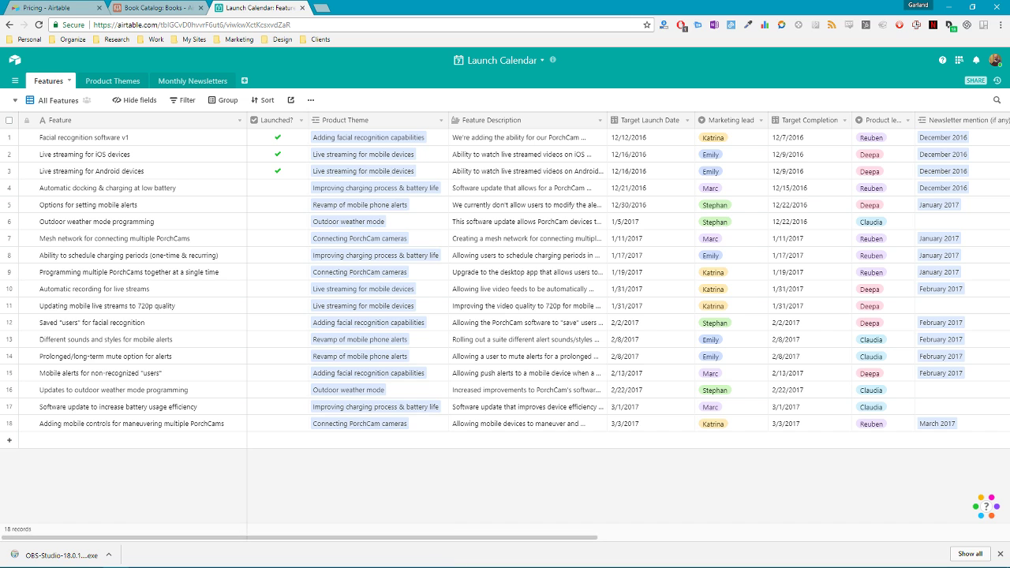
Expand the Facial recognition software v1 record, scroll through its fields, then close it
{"action": "left_click", "coordinate": [28, 140]}
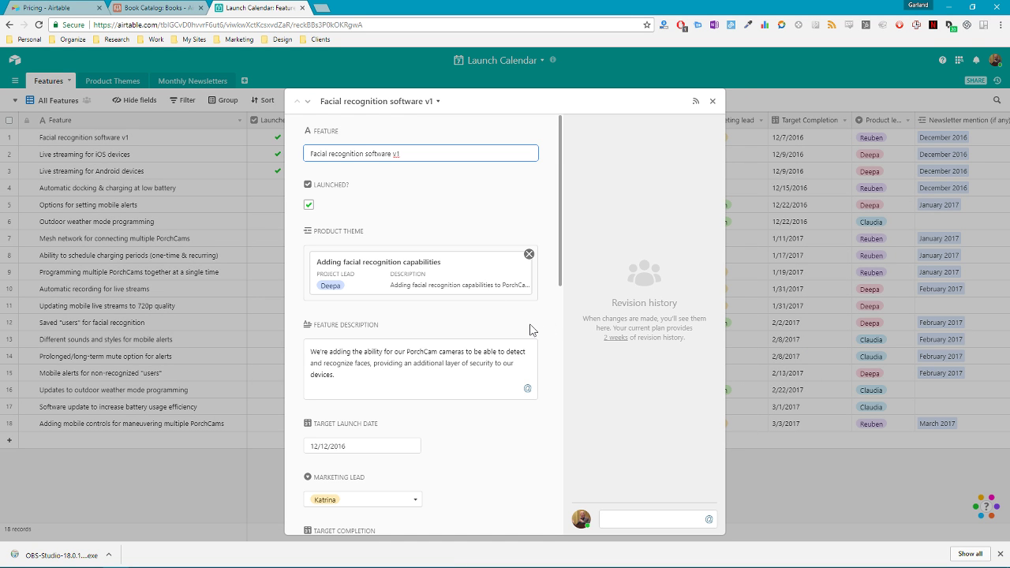
{"action": "scroll", "coordinate": [516, 343], "scroll_direction": "down", "scroll_amount": 5}
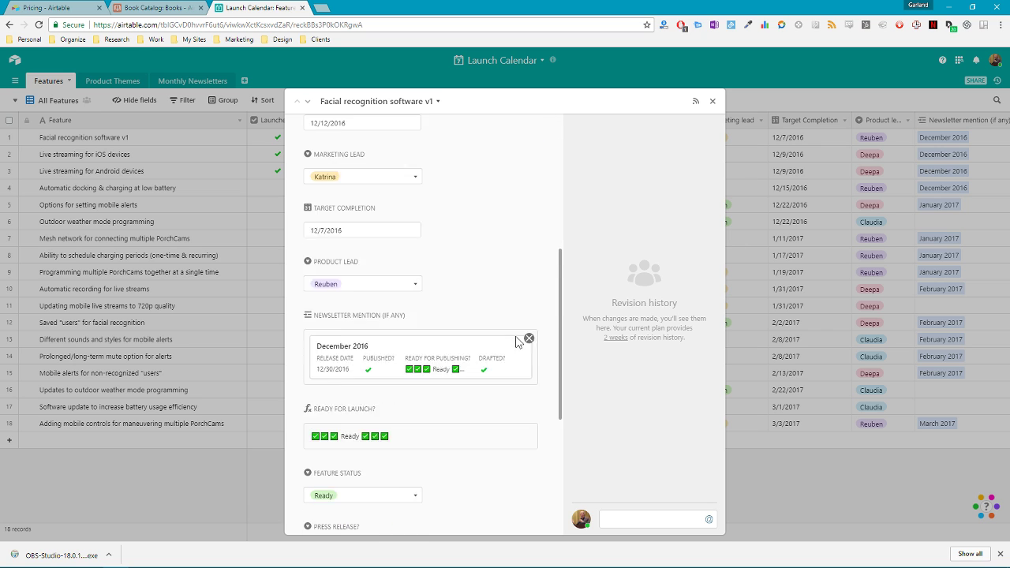
{"action": "scroll", "coordinate": [514, 343], "scroll_direction": "down", "scroll_amount": 3}
{"action": "scroll", "coordinate": [514, 342], "scroll_direction": "up", "scroll_amount": 7}
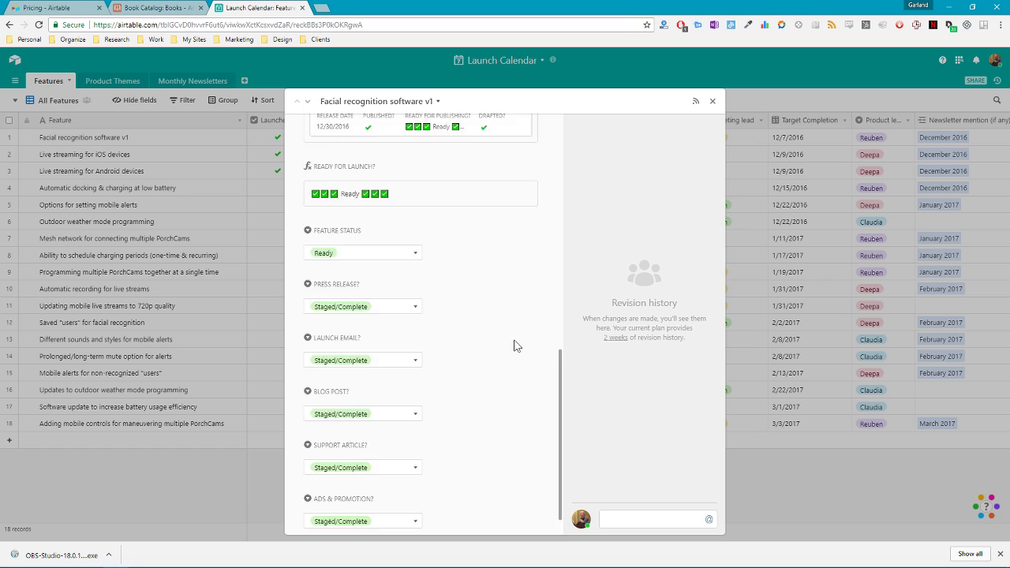
{"action": "scroll", "coordinate": [516, 342], "scroll_direction": "up", "scroll_amount": 1}
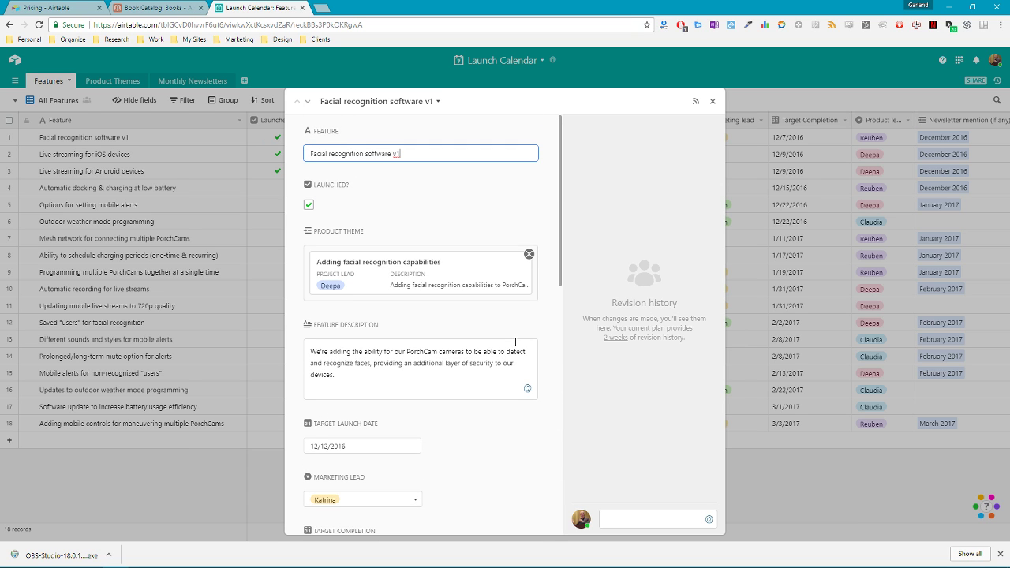
{"action": "left_click", "coordinate": [713, 103]}
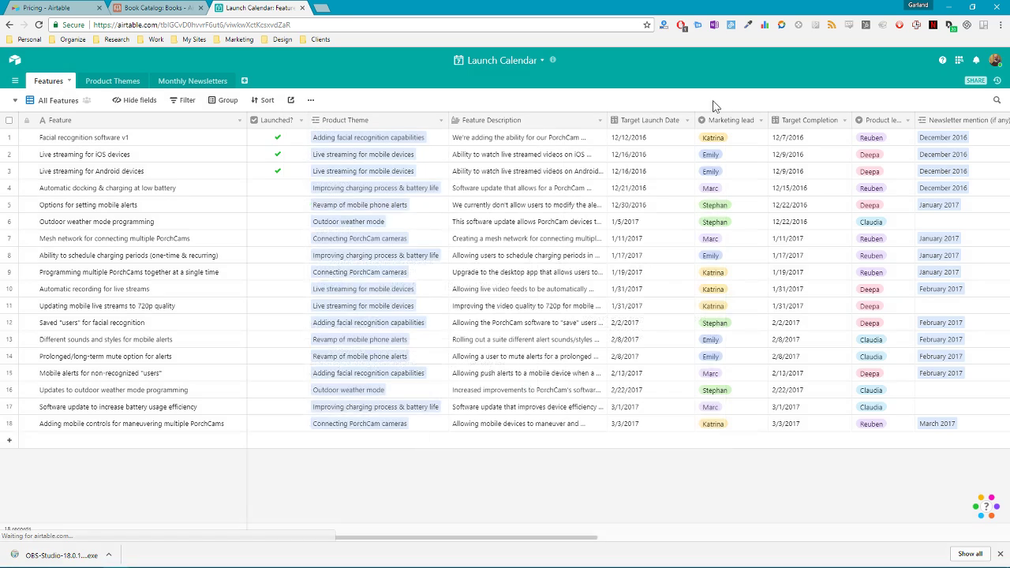
Start adding a filter condition to the Features view, then dismiss it
{"action": "left_click", "coordinate": [188, 105]}
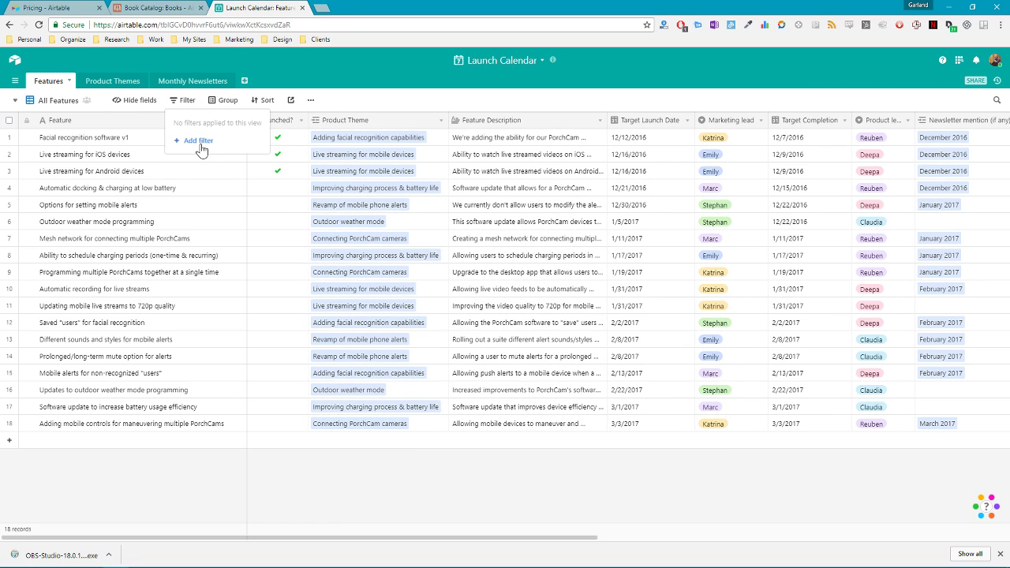
{"action": "left_click", "coordinate": [199, 147]}
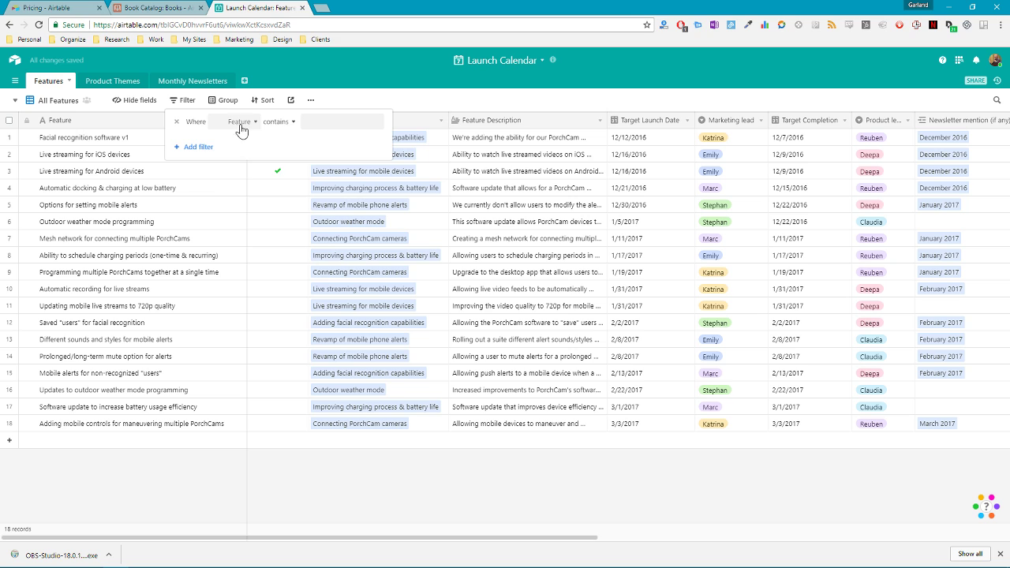
{"action": "left_click", "coordinate": [240, 123]}
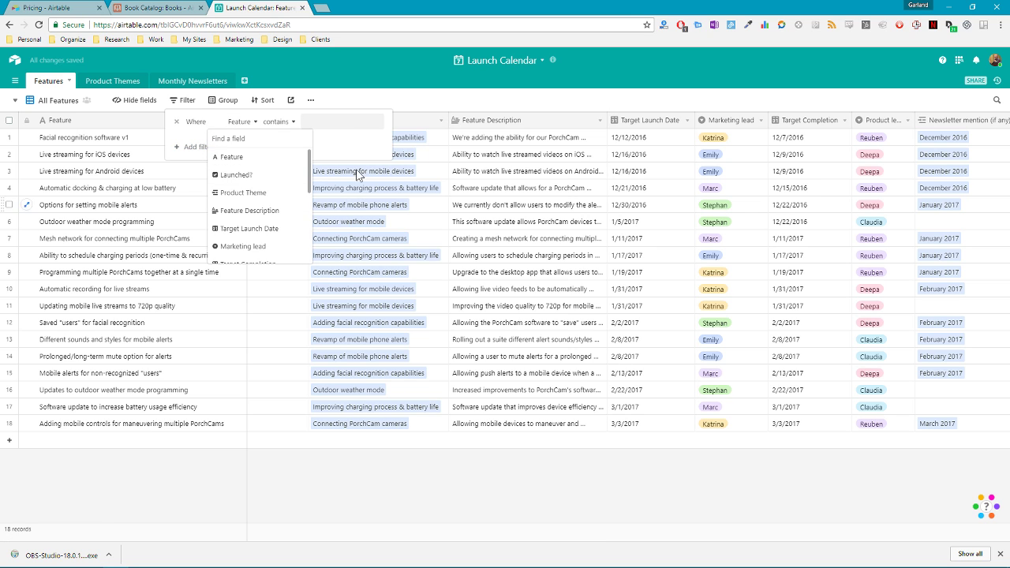
{"action": "key", "text": "Escape"}
Try a Feature A→Z sort without applying it, then show row 1's Marketing lead choices
{"action": "left_click", "coordinate": [260, 101]}
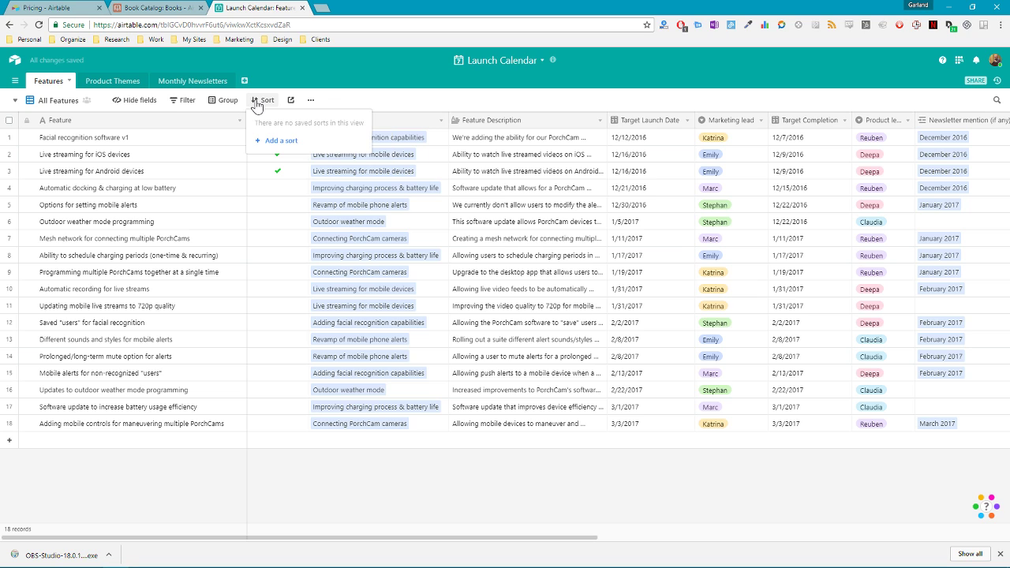
{"action": "left_click", "coordinate": [275, 141]}
{"action": "left_click", "coordinate": [418, 95]}
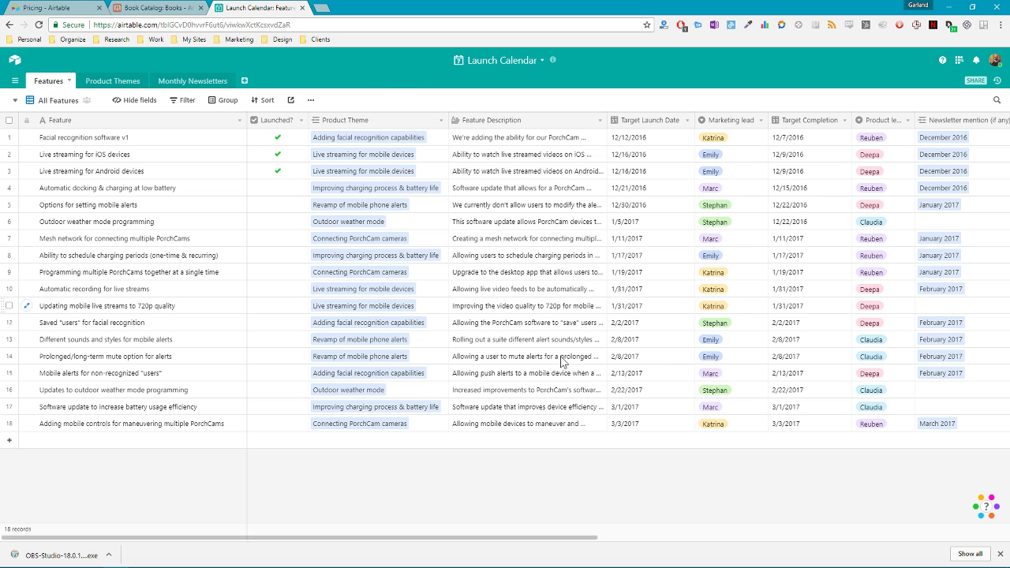
{"action": "left_click", "coordinate": [740, 141]}
{"action": "left_click", "coordinate": [748, 141]}
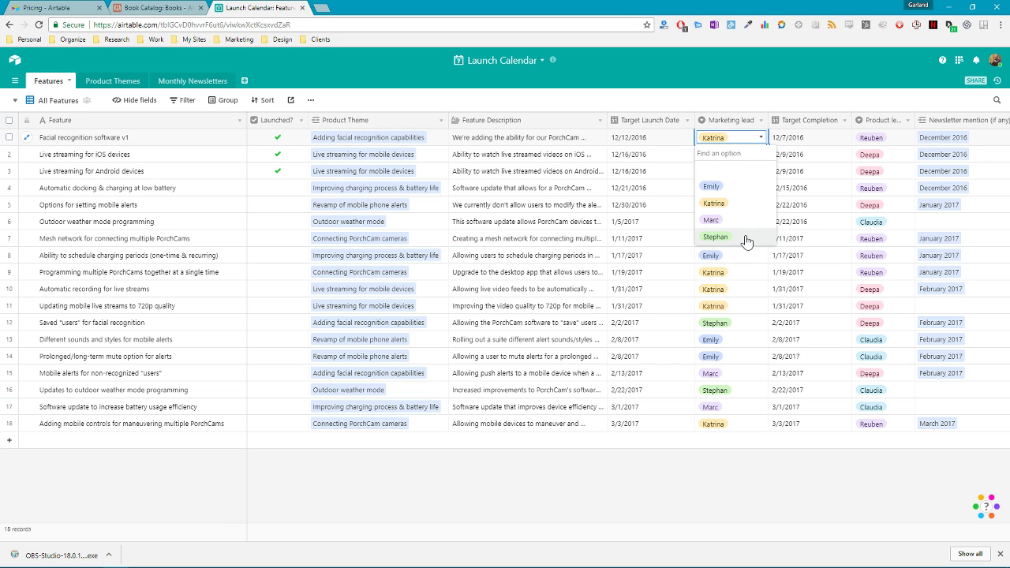
Add a pink 'Bob' option to the Marketing lead field and save
{"action": "left_click", "coordinate": [750, 126]}
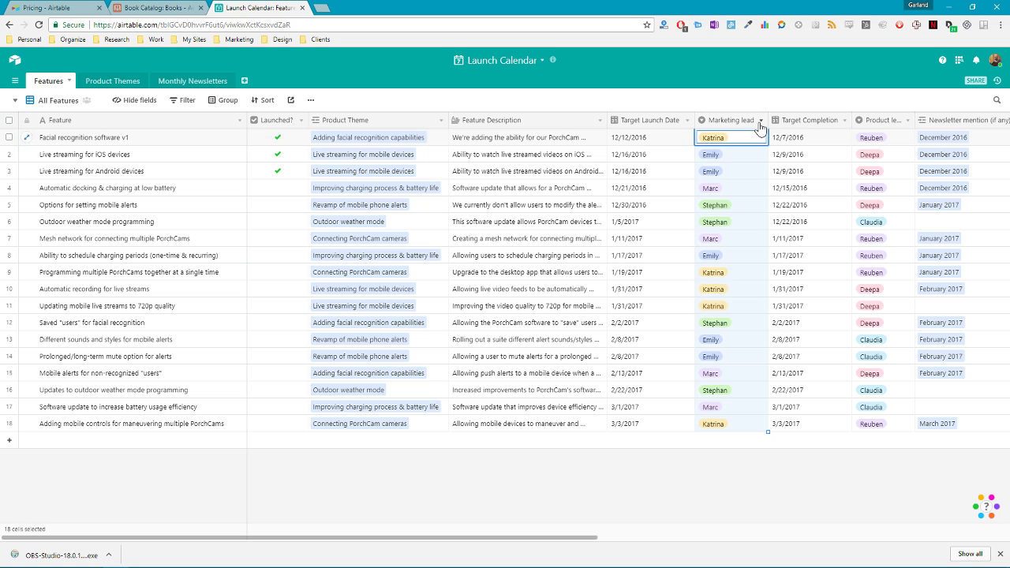
{"action": "left_click", "coordinate": [761, 120]}
{"action": "left_click", "coordinate": [746, 138]}
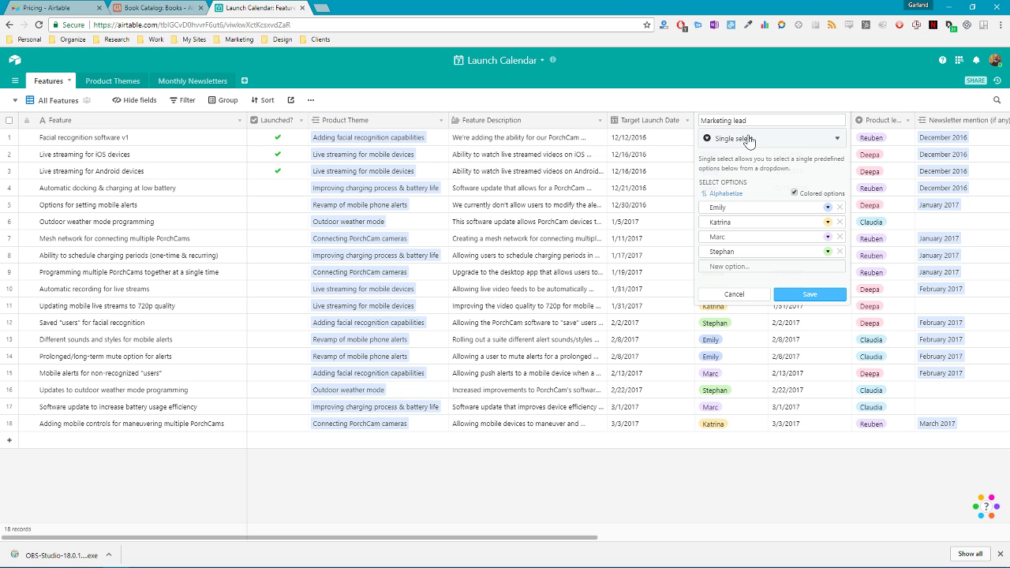
{"action": "left_click", "coordinate": [742, 268]}
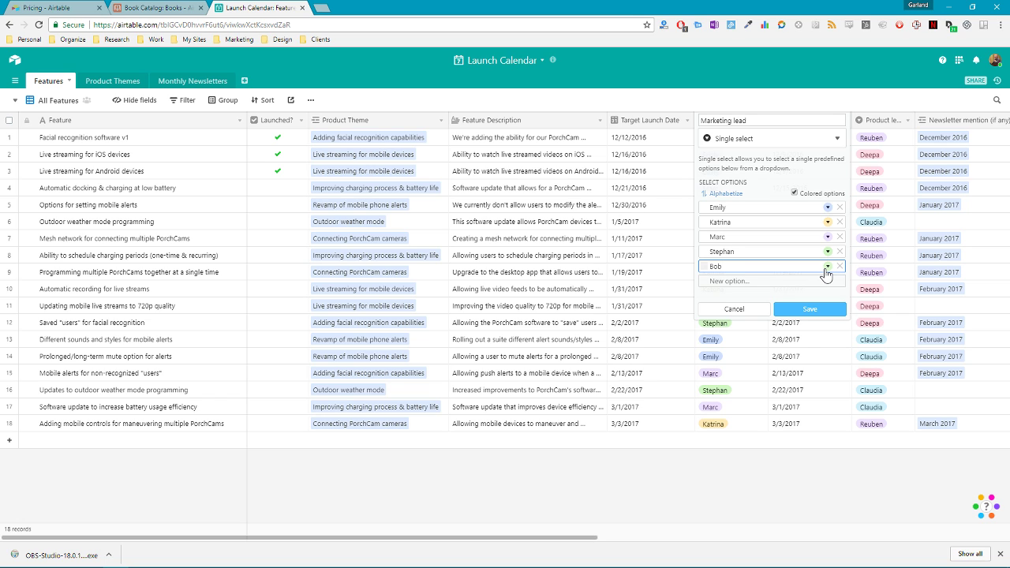
{"action": "left_click", "coordinate": [827, 269]}
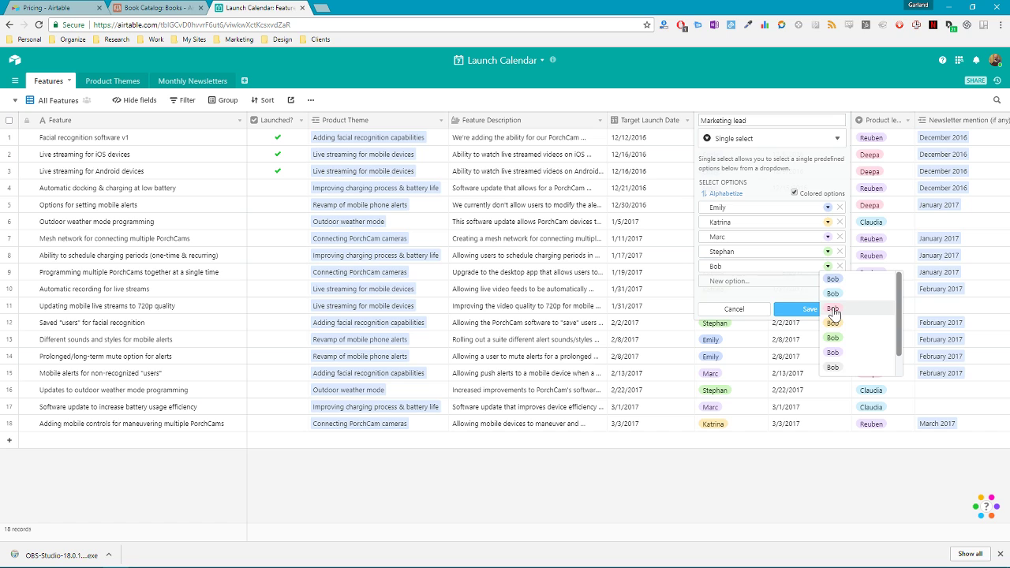
{"action": "left_click", "coordinate": [834, 309]}
{"action": "left_click", "coordinate": [799, 316]}
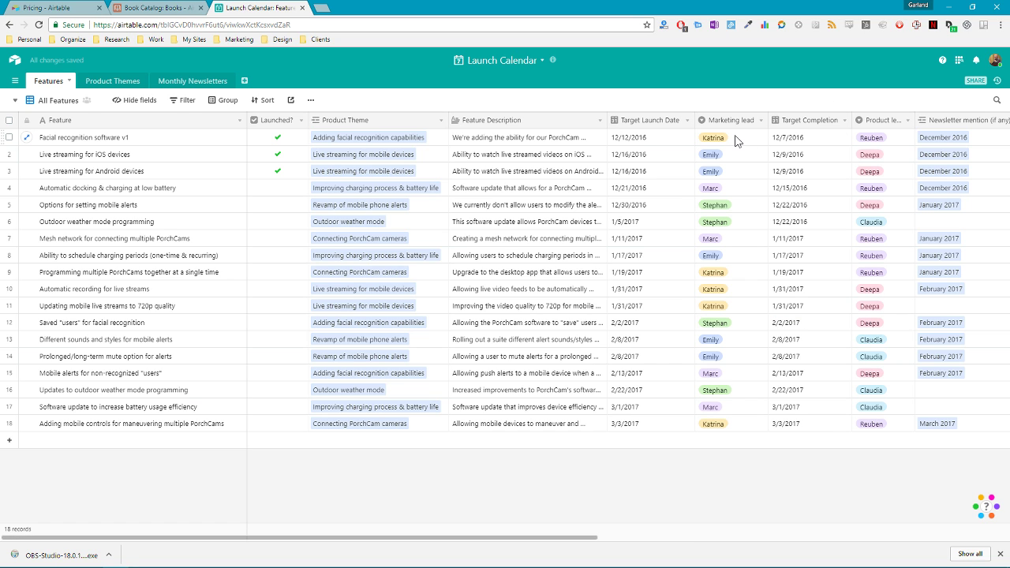
Assign Bob as the marketing lead for Facial recognition software v1
{"action": "left_click", "coordinate": [736, 141]}
{"action": "left_click", "coordinate": [737, 141]}
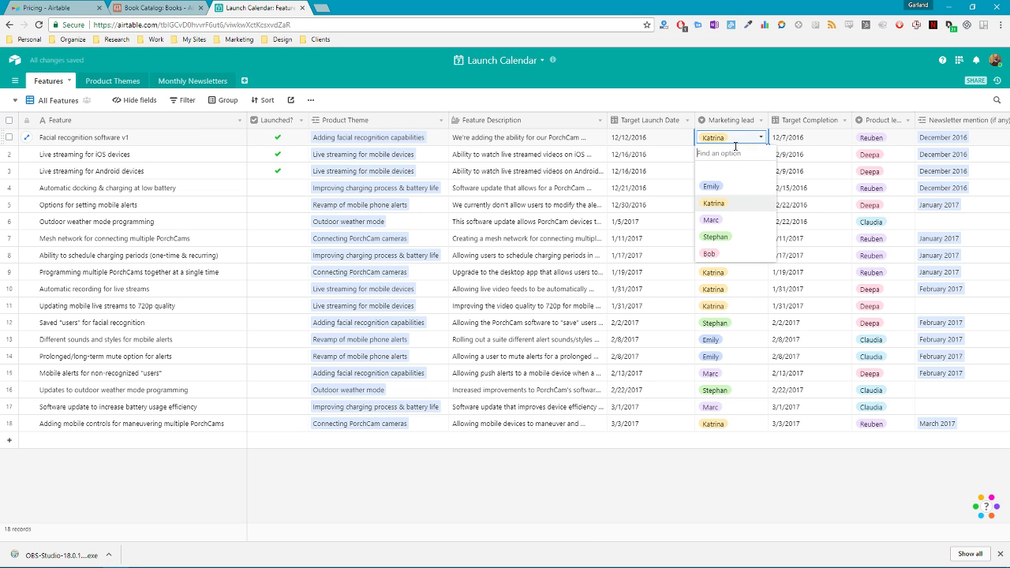
{"action": "left_click", "coordinate": [713, 256]}
{"action": "key", "text": "Escape"}
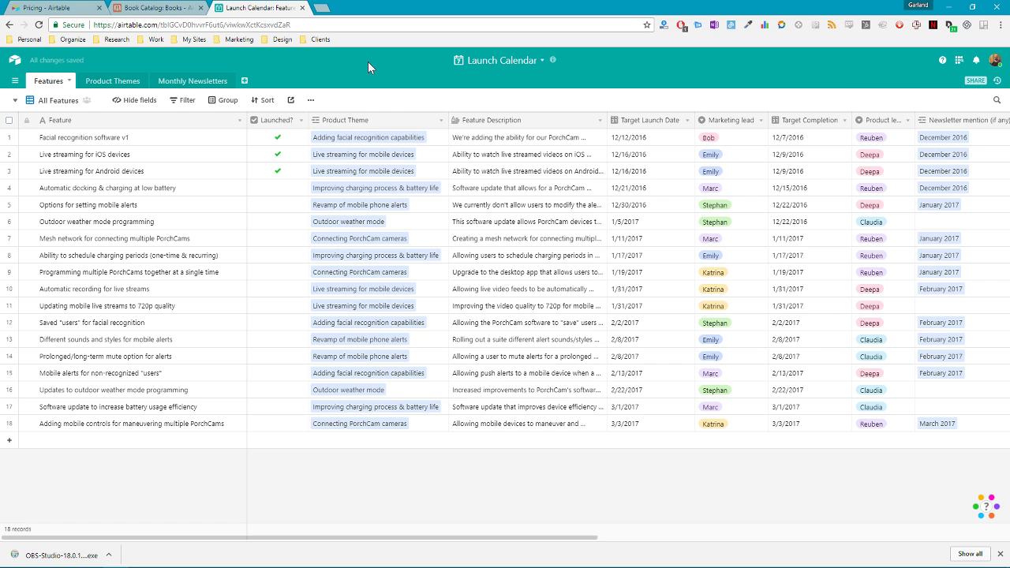
Go to the bases home page and open the template gallery for a new base
{"action": "left_click", "coordinate": [14, 61]}
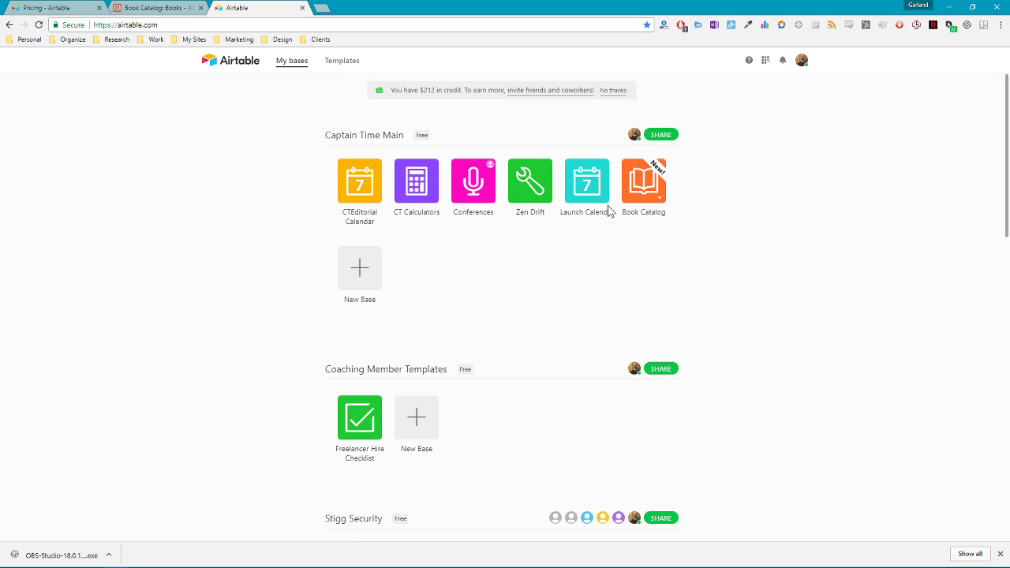
{"action": "left_click", "coordinate": [359, 268]}
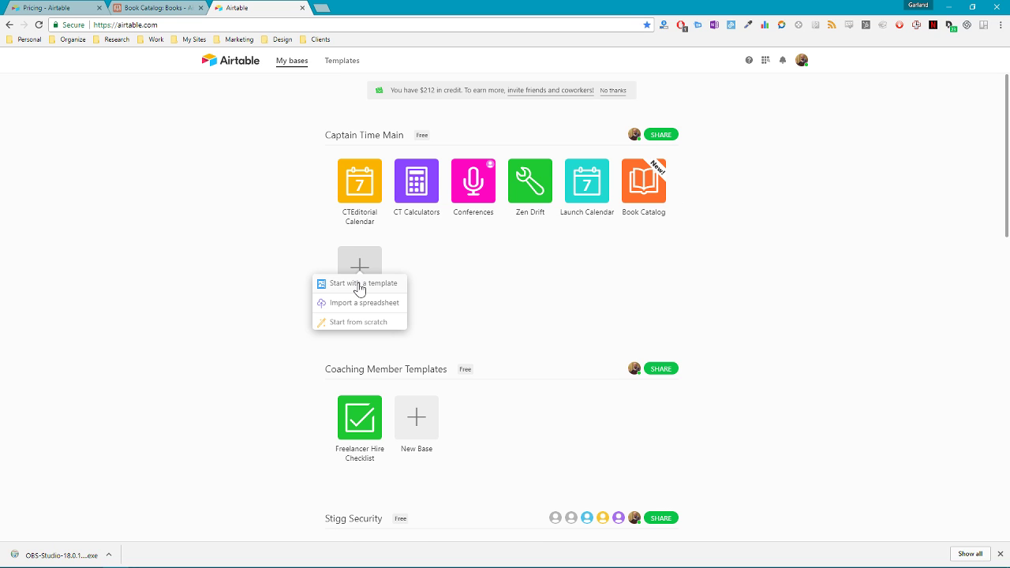
{"action": "left_click", "coordinate": [359, 286]}
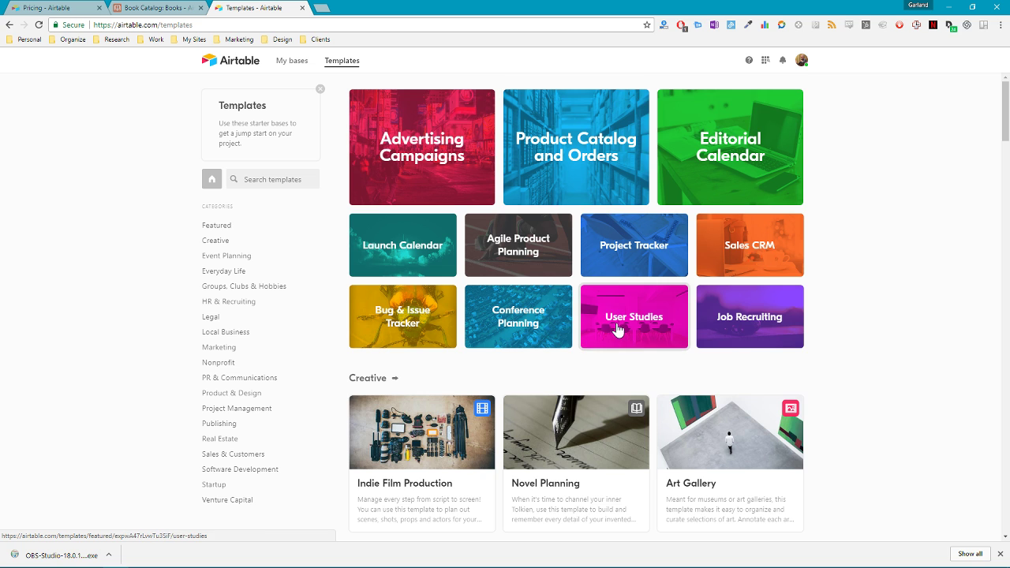
Scroll past HR & Recruiting, Legal, Marketing and Product & Design to Project Management and Publishing
{"action": "scroll", "coordinate": [618, 330], "scroll_direction": "down", "scroll_amount": 2}
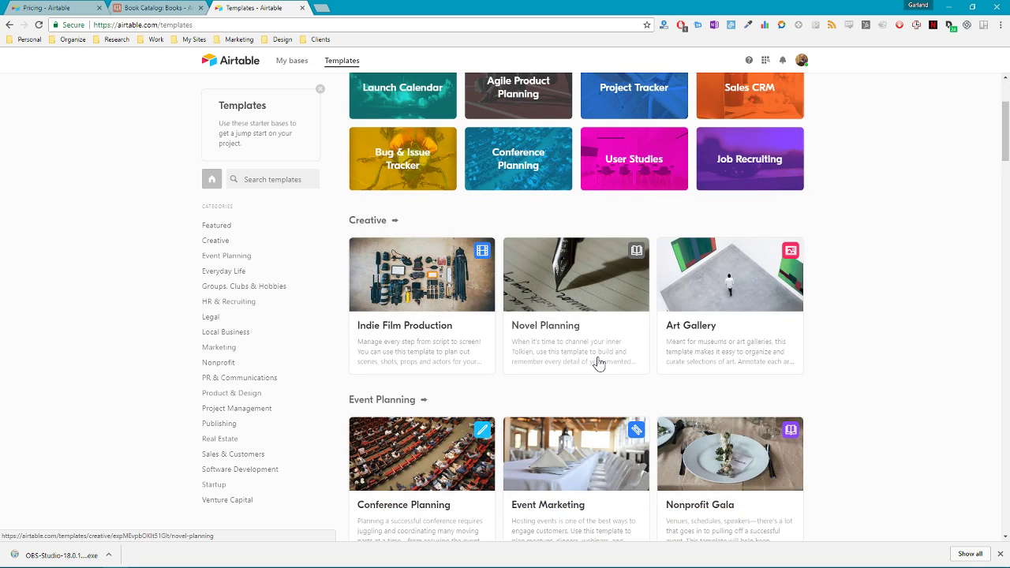
{"action": "scroll", "coordinate": [597, 366], "scroll_direction": "down", "scroll_amount": 2}
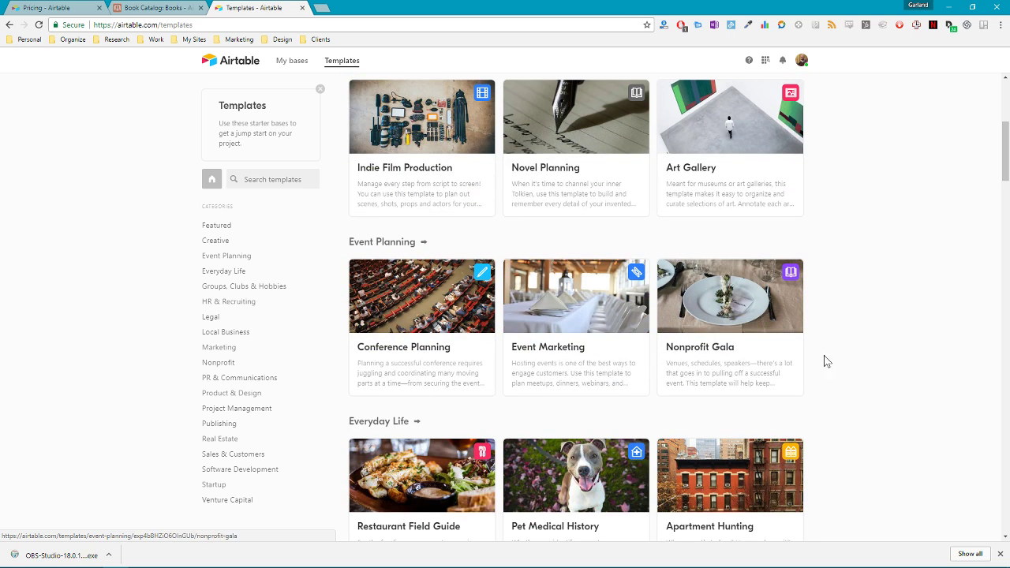
{"action": "scroll", "coordinate": [594, 415], "scroll_direction": "down", "scroll_amount": 3}
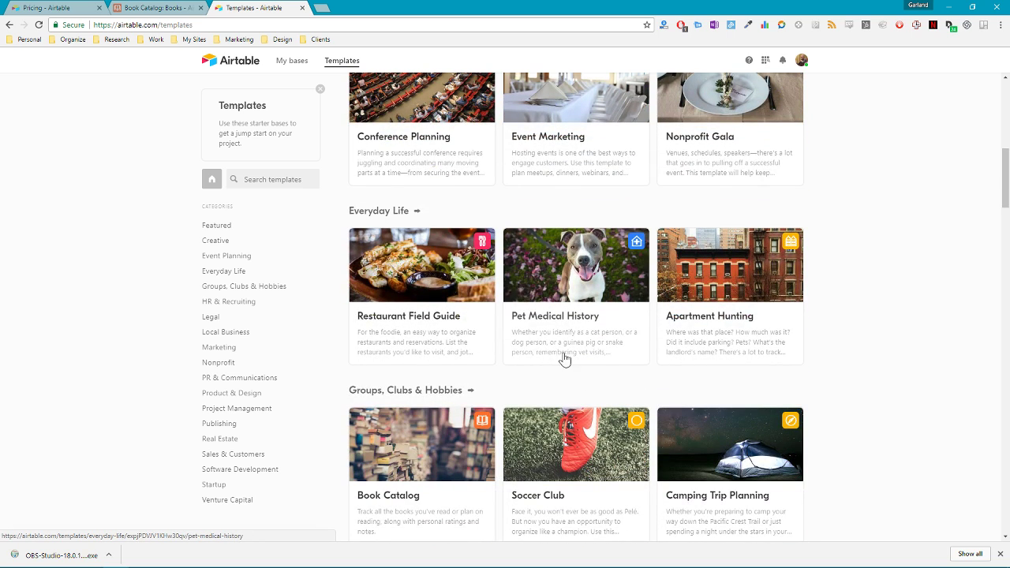
{"action": "scroll", "coordinate": [570, 338], "scroll_direction": "down", "scroll_amount": 3}
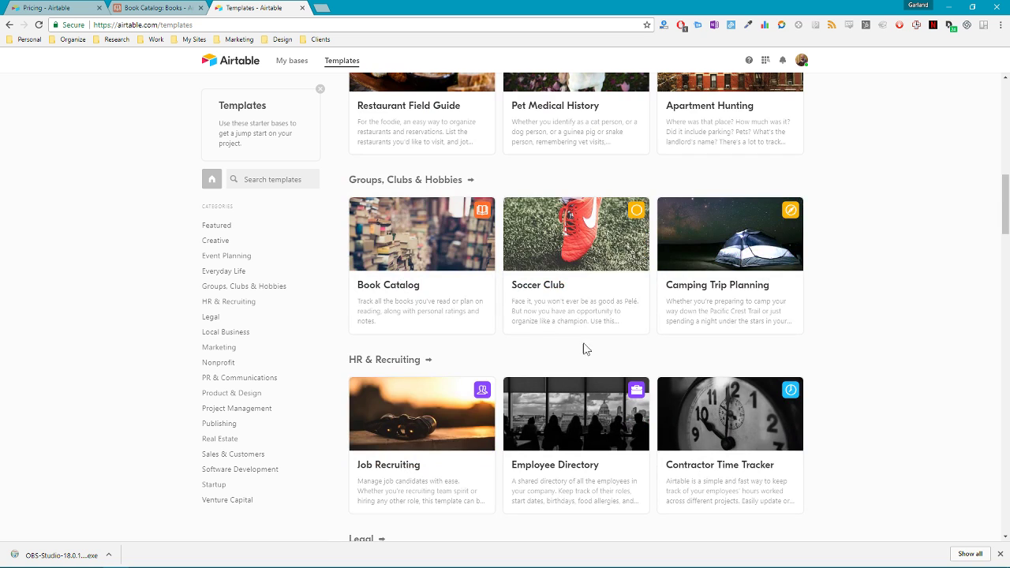
{"action": "scroll", "coordinate": [578, 300], "scroll_direction": "down", "scroll_amount": 2}
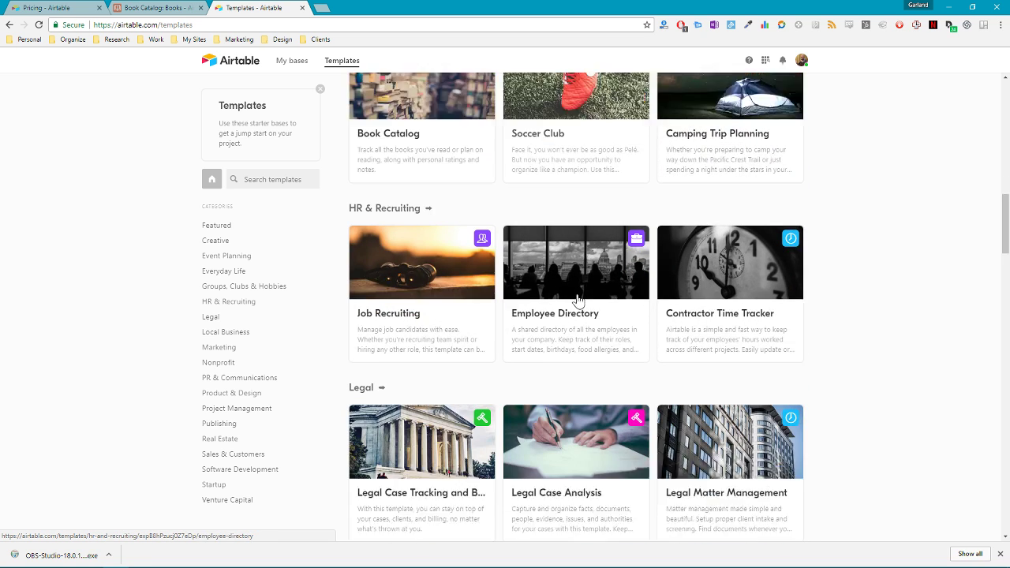
{"action": "scroll", "coordinate": [577, 300], "scroll_direction": "down", "scroll_amount": 1}
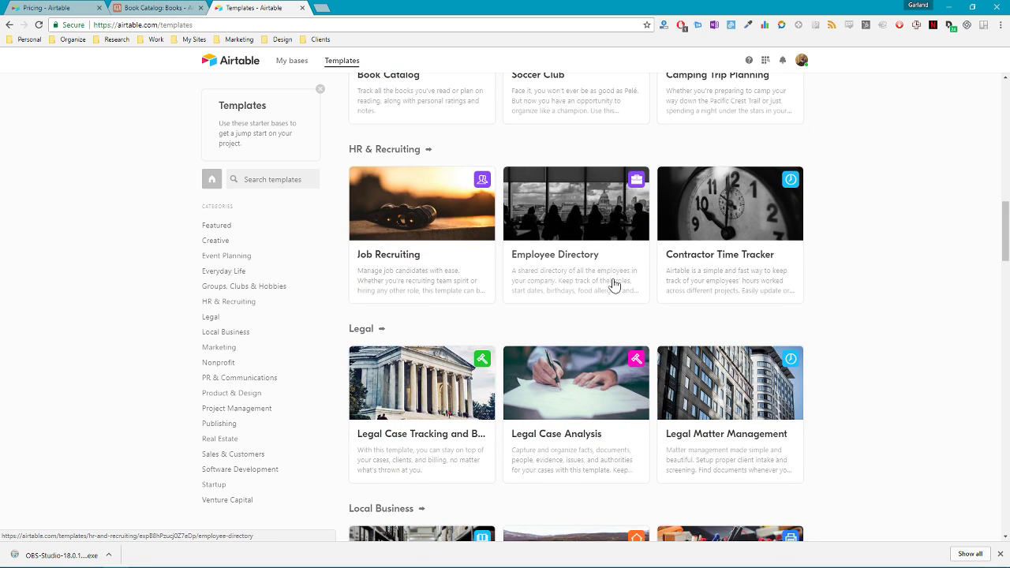
{"action": "scroll", "coordinate": [708, 277], "scroll_direction": "down", "scroll_amount": 2}
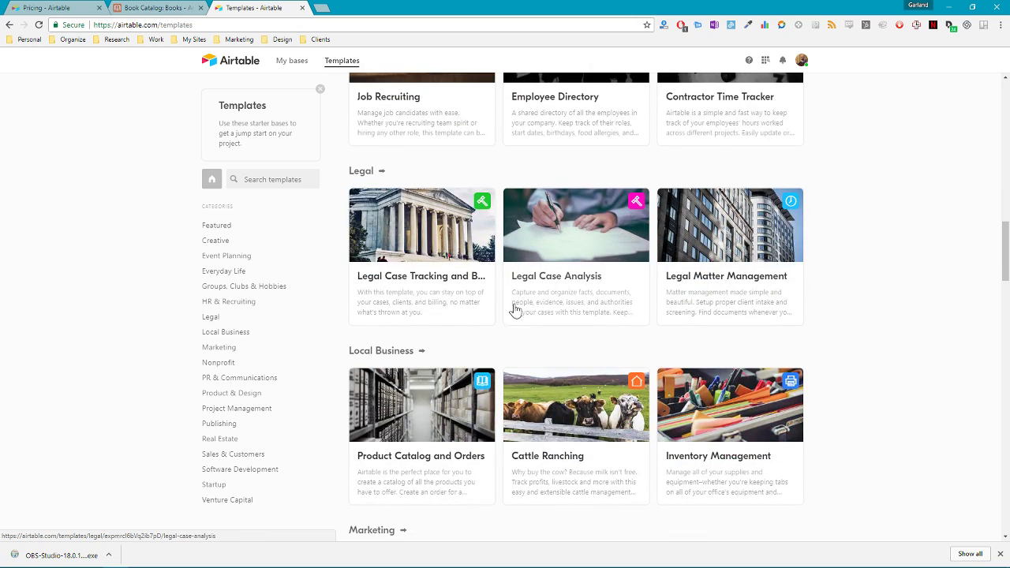
{"action": "scroll", "coordinate": [680, 341], "scroll_direction": "down", "scroll_amount": 5}
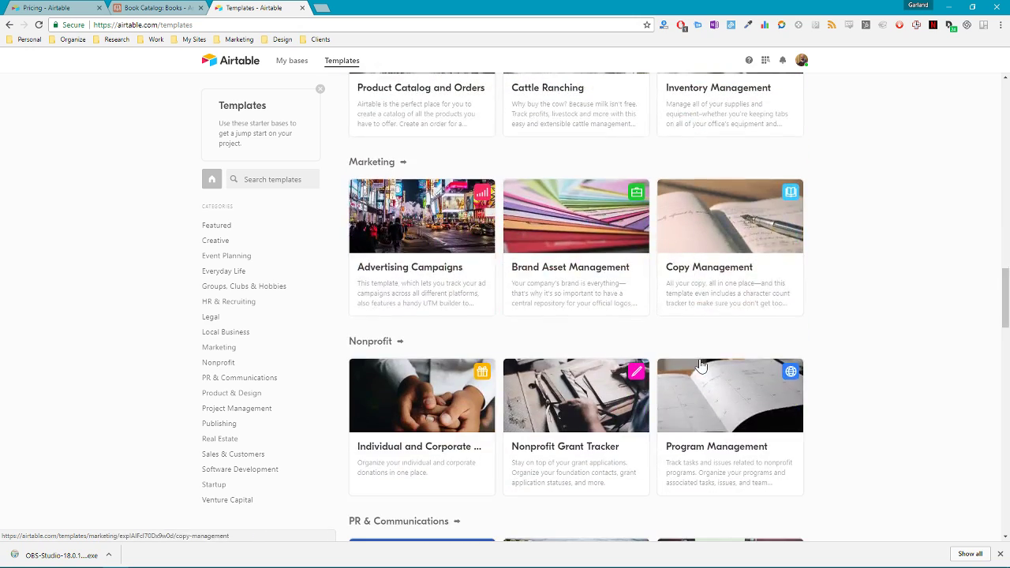
{"action": "scroll", "coordinate": [701, 365], "scroll_direction": "down", "scroll_amount": 5}
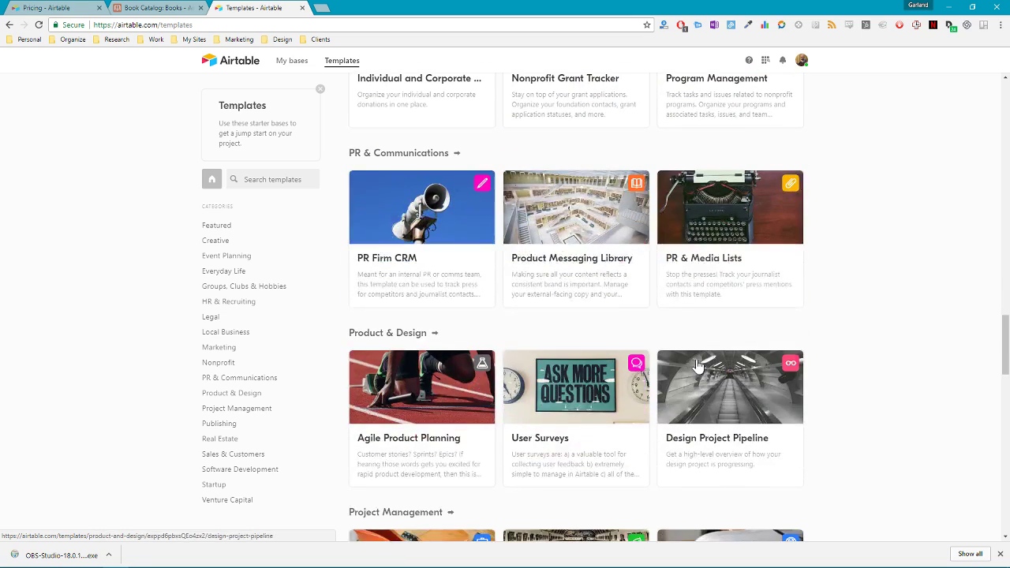
{"action": "scroll", "coordinate": [536, 423], "scroll_direction": "down", "scroll_amount": 2}
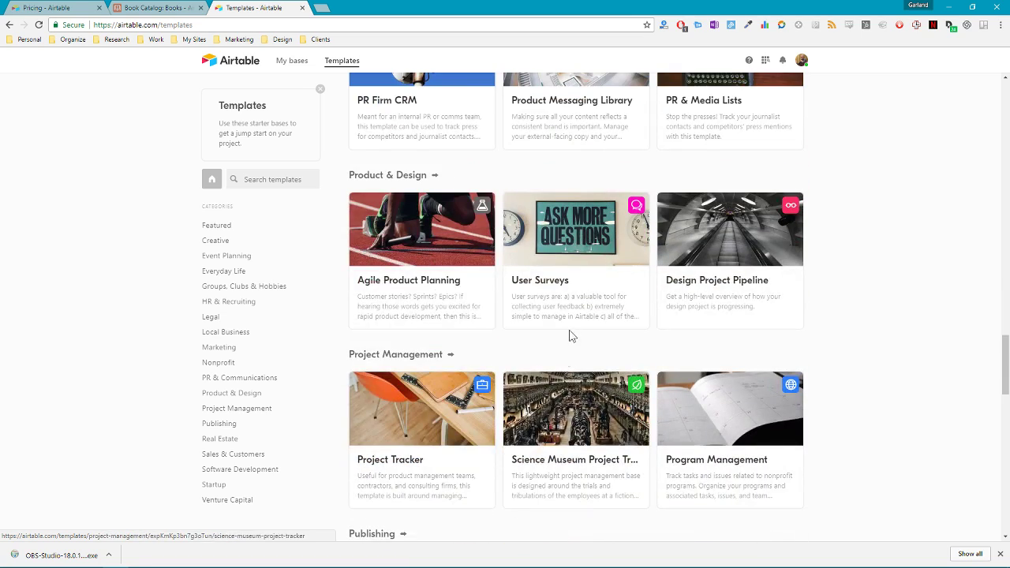
{"action": "scroll", "coordinate": [454, 395], "scroll_direction": "down", "scroll_amount": 2}
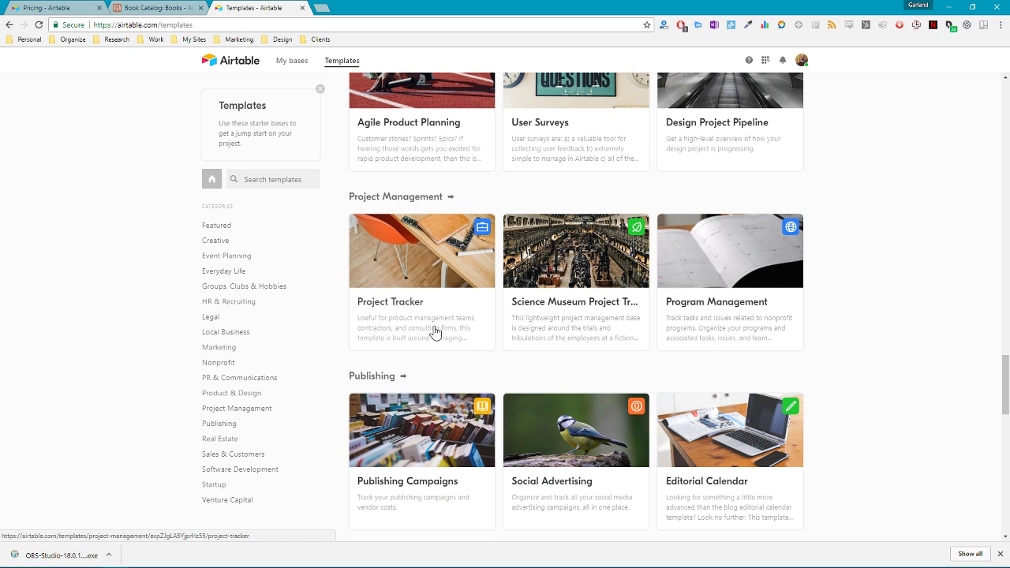
Open the Project Tracker template and view the C17 Bike Saddle record's details
{"action": "left_click", "coordinate": [435, 333]}
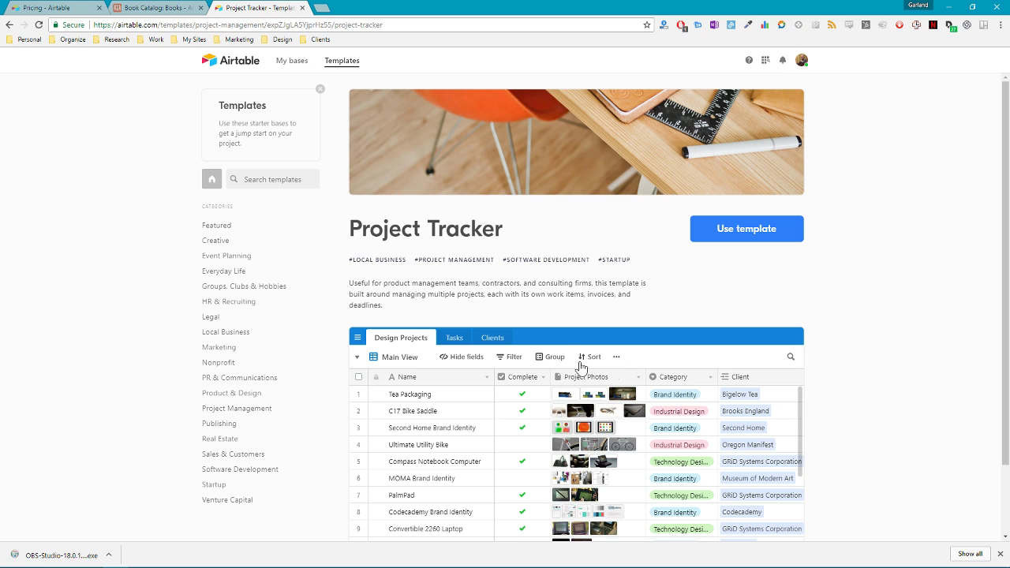
{"action": "scroll", "coordinate": [635, 377], "scroll_direction": "down", "scroll_amount": 1}
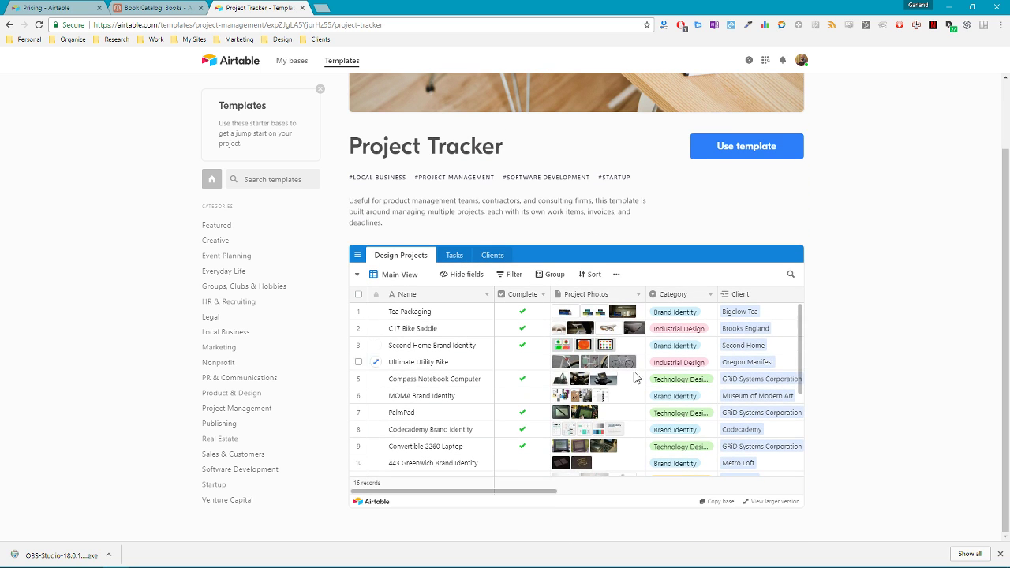
{"action": "left_click", "coordinate": [377, 330]}
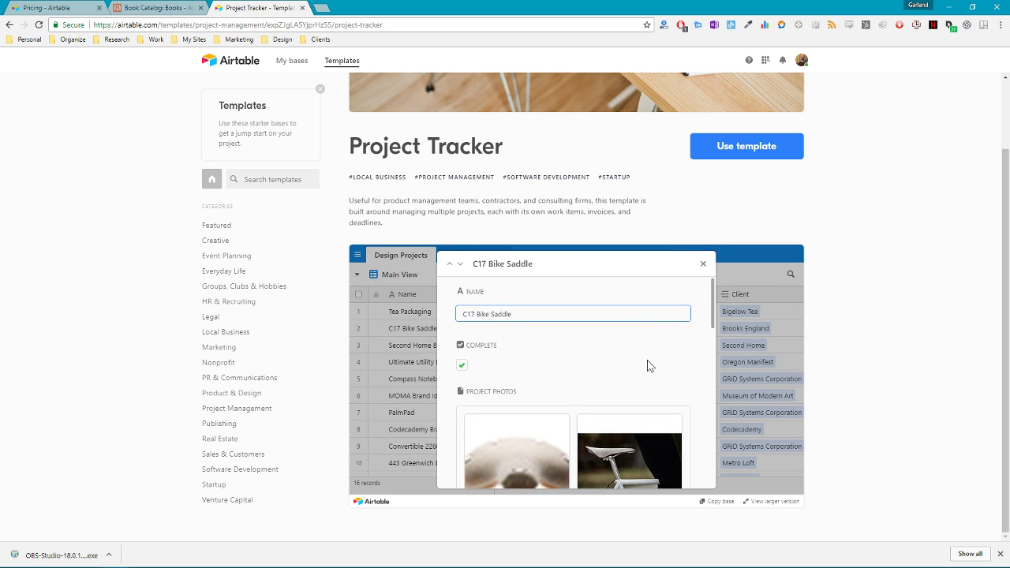
{"action": "scroll", "coordinate": [648, 366], "scroll_direction": "down", "scroll_amount": 6}
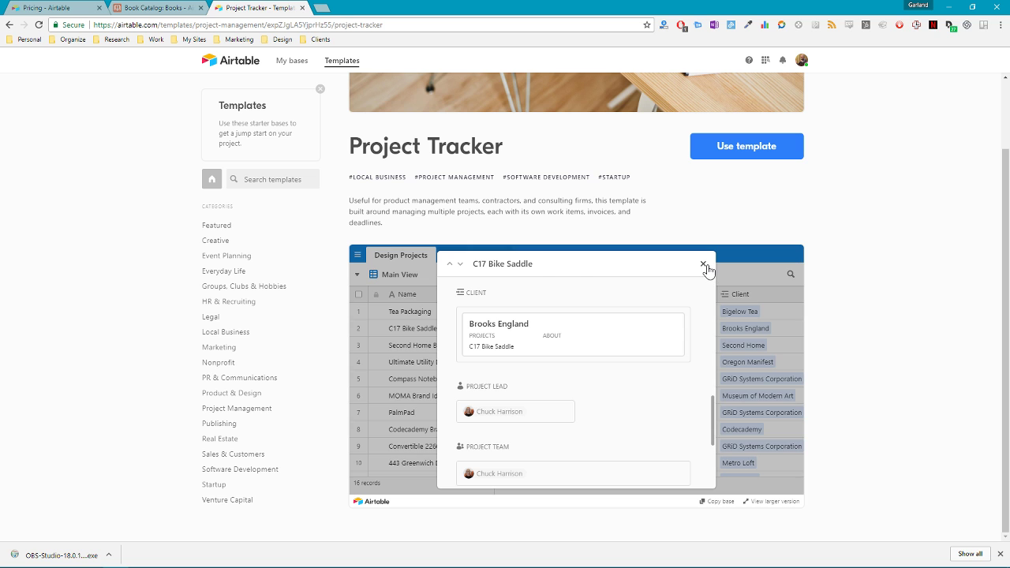
{"action": "left_click", "coordinate": [703, 264]}
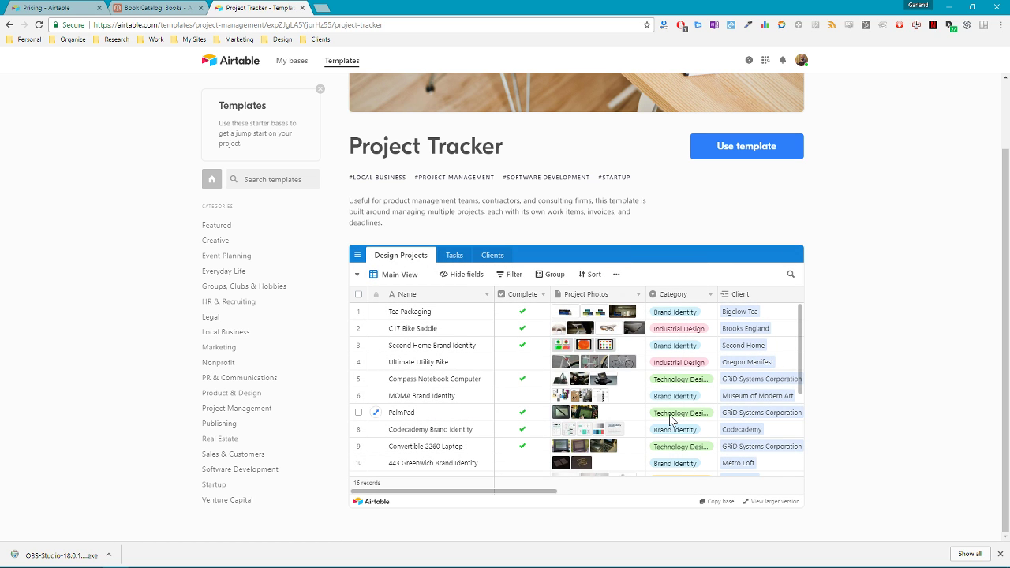
Scroll the Design Projects grid down and sideways to browse its records
{"action": "scroll", "coordinate": [672, 417], "scroll_direction": "down", "scroll_amount": 3}
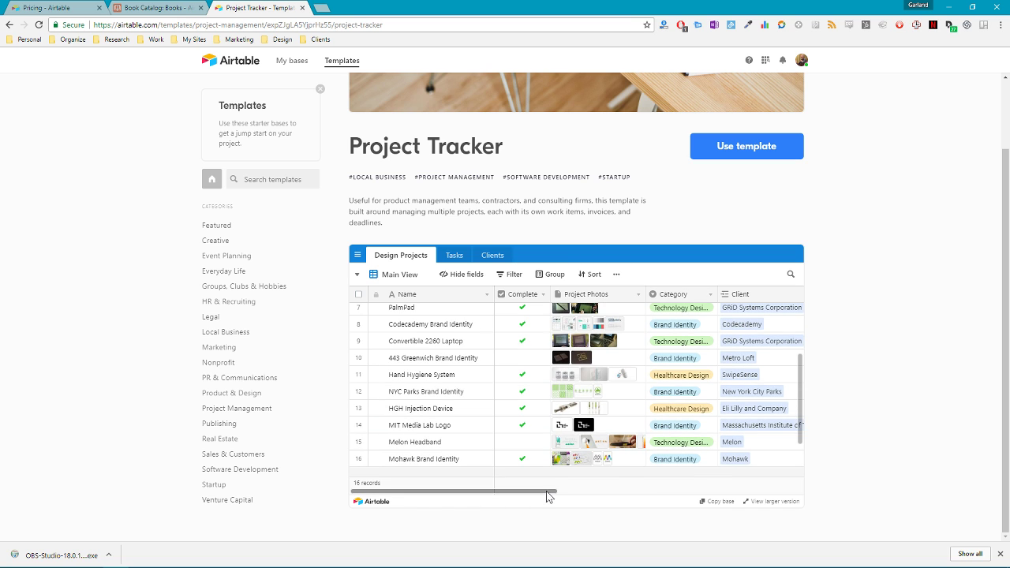
{"action": "left_click_drag", "start_coordinate": [548, 492], "coordinate": [661, 487]}
{"action": "scroll", "coordinate": [624, 437], "scroll_direction": "up", "scroll_amount": 5}
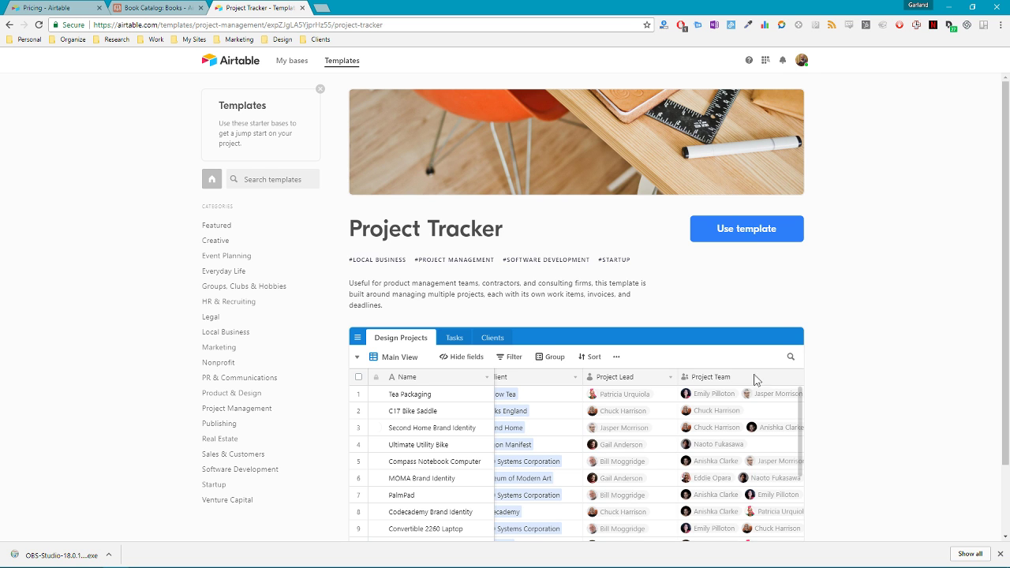
{"action": "scroll", "coordinate": [682, 399], "scroll_direction": "down", "scroll_amount": 3}
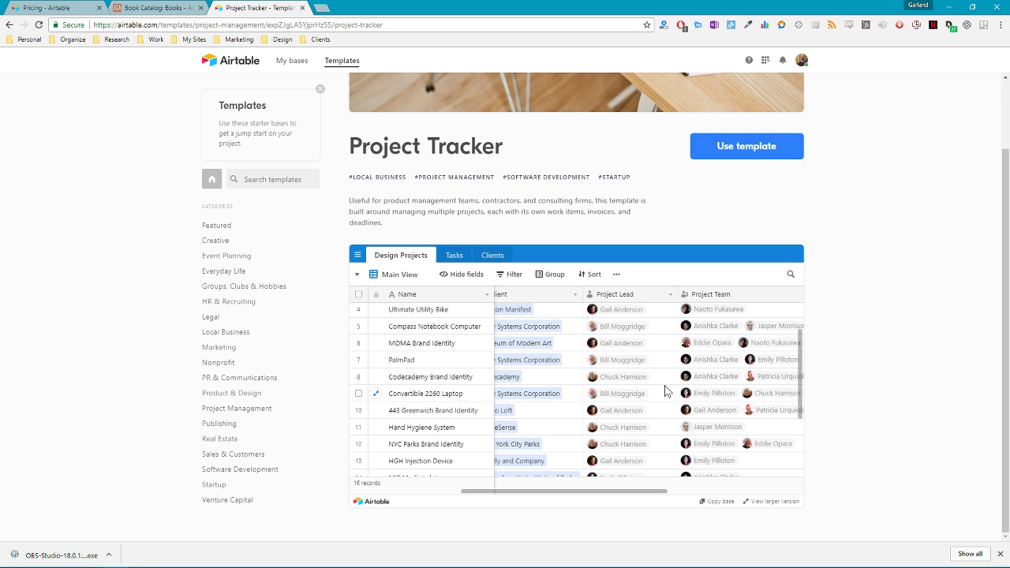
Switch to the Pricing page and view the Free plan's records term explanation
{"action": "left_click", "coordinate": [71, 14]}
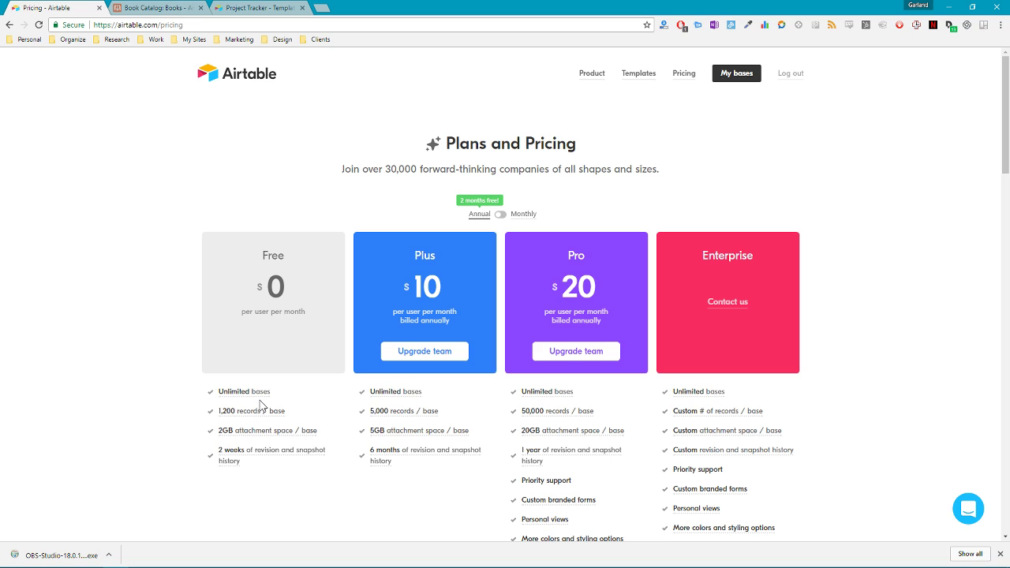
{"action": "mouse_move", "coordinate": [254, 417]}
Return to the Project Tracker template page and scroll its grid
{"action": "left_click", "coordinate": [236, 9]}
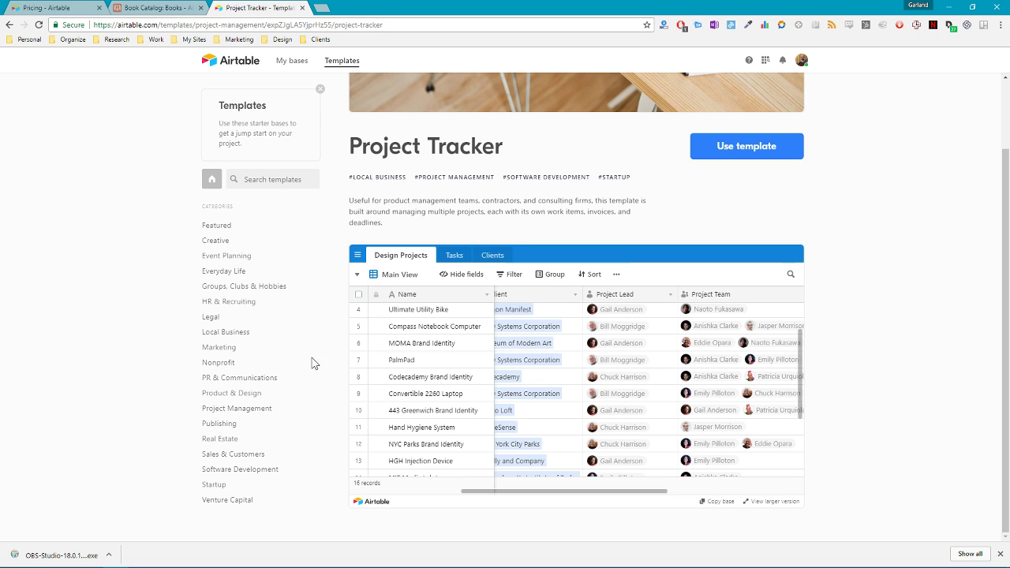
{"action": "scroll", "coordinate": [575, 405], "scroll_direction": "down", "scroll_amount": 3}
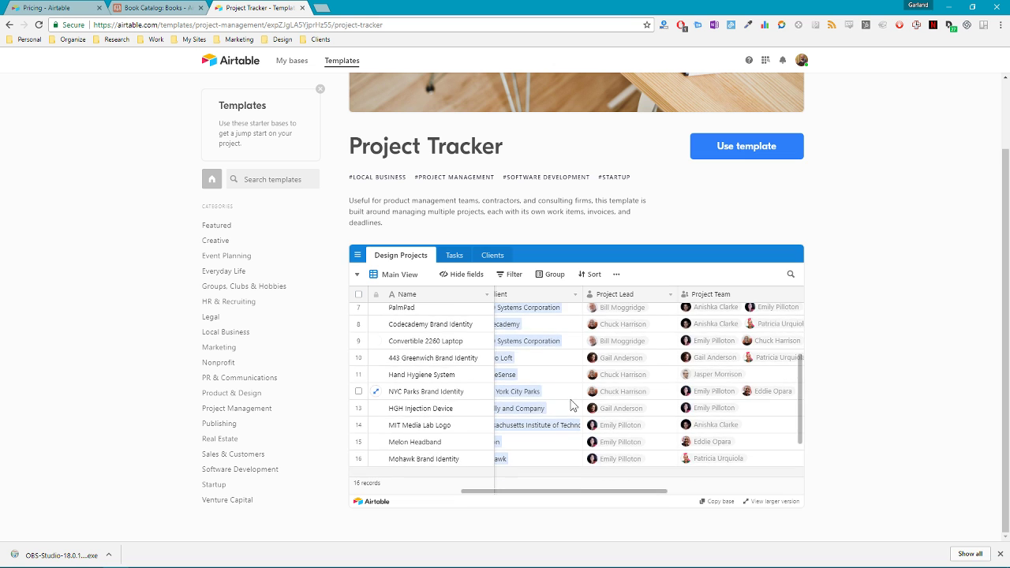
{"action": "scroll", "coordinate": [577, 405], "scroll_direction": "up", "scroll_amount": 5}
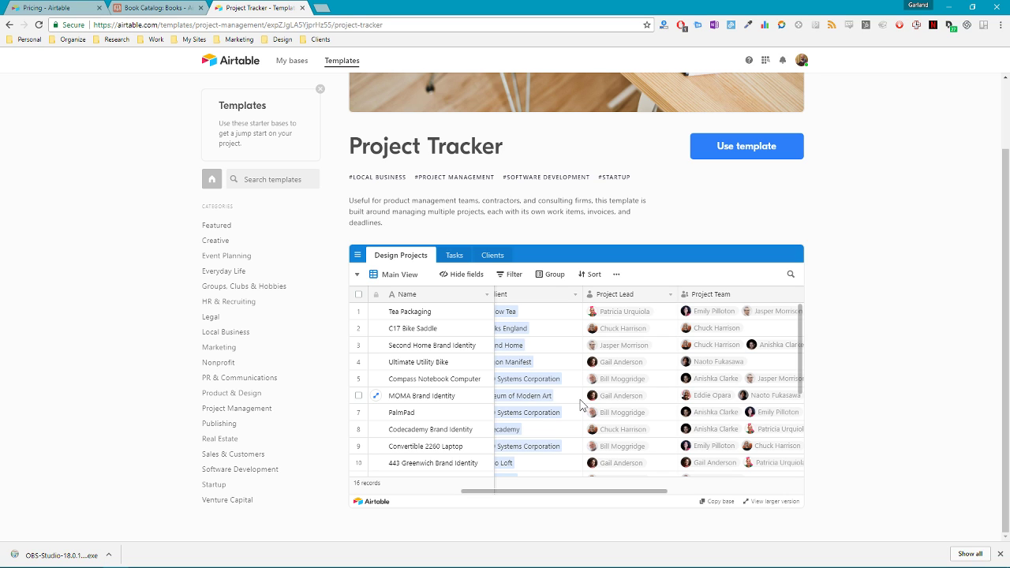
Show the Featured templates category, including Advertising Campaigns, Launch Calendar and Project Tracker
{"action": "left_click", "coordinate": [220, 229]}
{"action": "scroll", "coordinate": [770, 426], "scroll_direction": "down", "scroll_amount": 2}
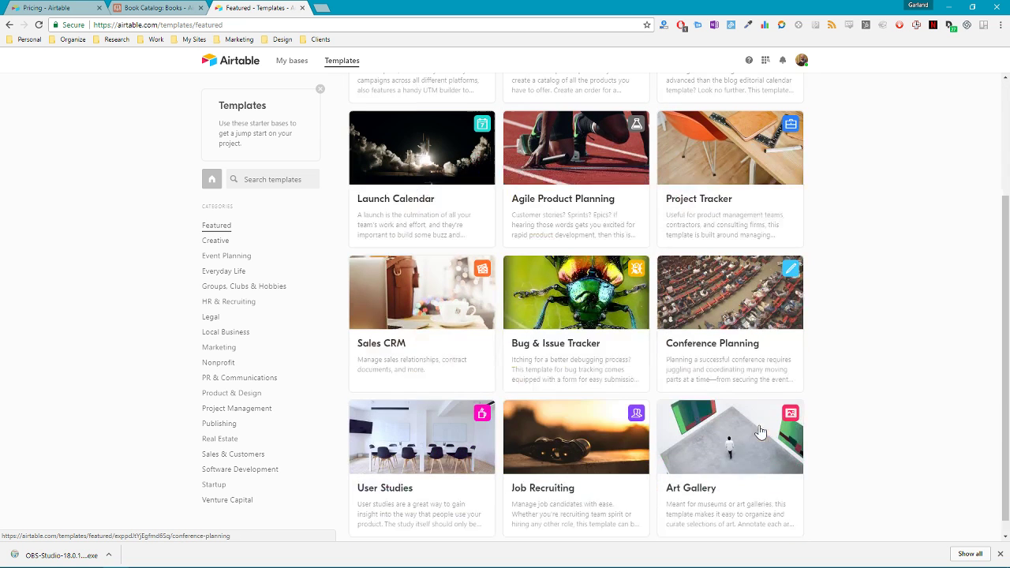
{"action": "scroll", "coordinate": [759, 432], "scroll_direction": "down", "scroll_amount": 1}
{"action": "scroll", "coordinate": [757, 433], "scroll_direction": "up", "scroll_amount": 3}
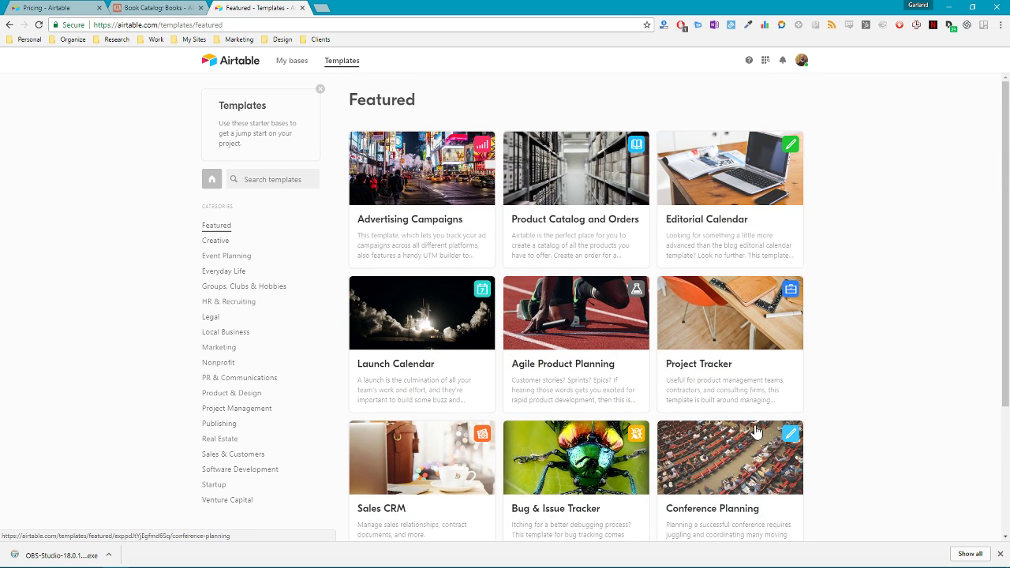